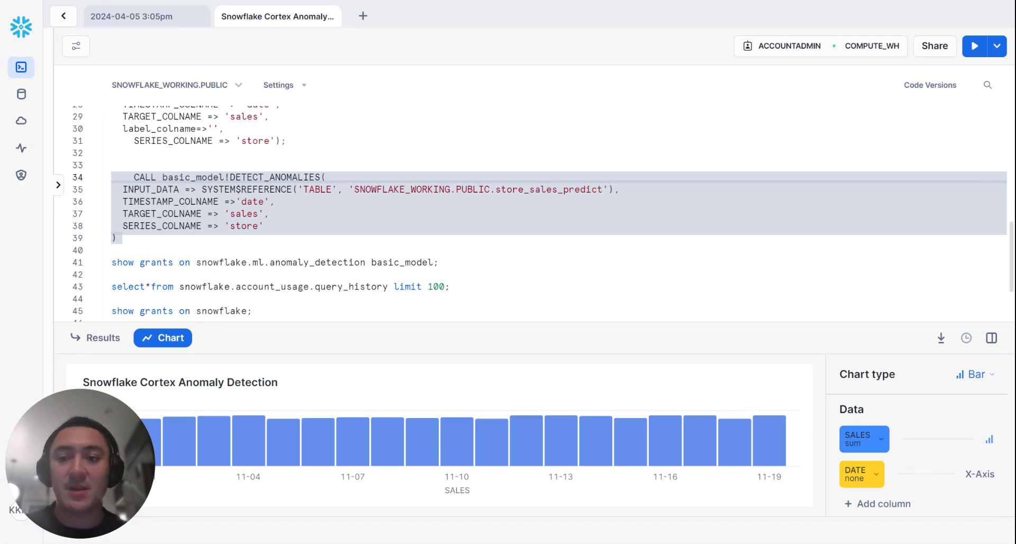
# Review the SQL worksheet's basic_model anomaly detection setup, including its DETECT_ANOMALIES call and the store_sales tables feeding it.
pyautogui.click(122, 238)
pyautogui.scroll(1, 543, 214)
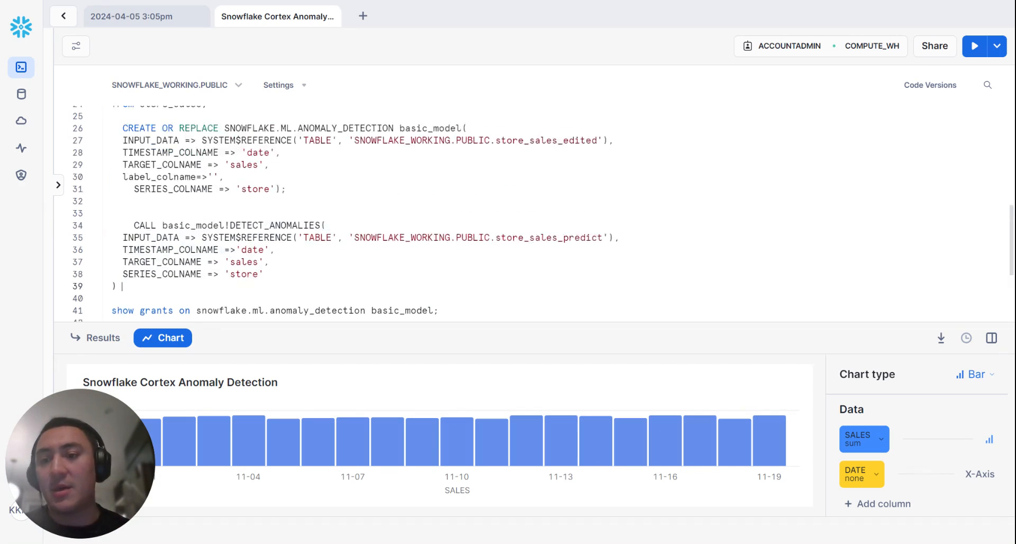
pyautogui.scroll(-1, 543, 214)
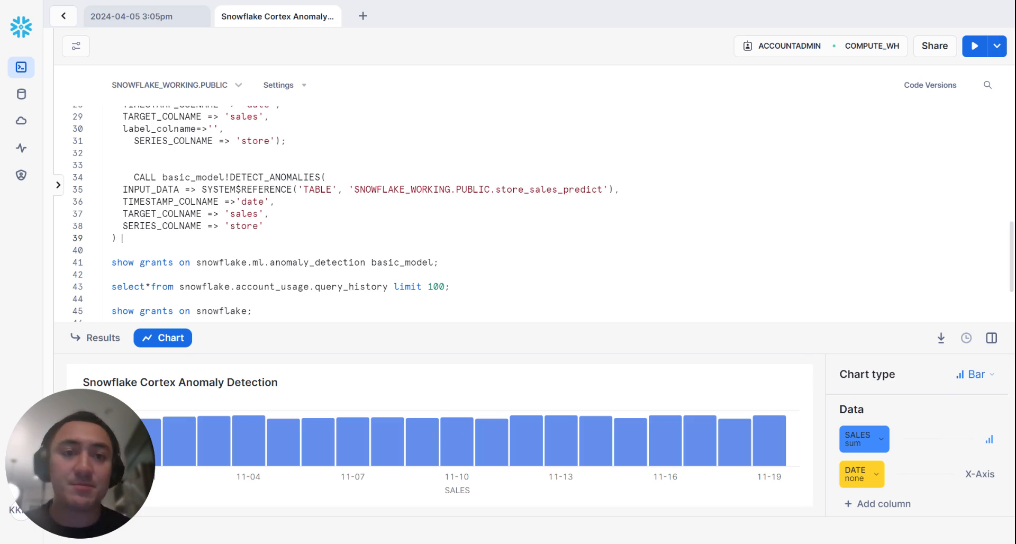
pyautogui.scroll(5, 533, 214)
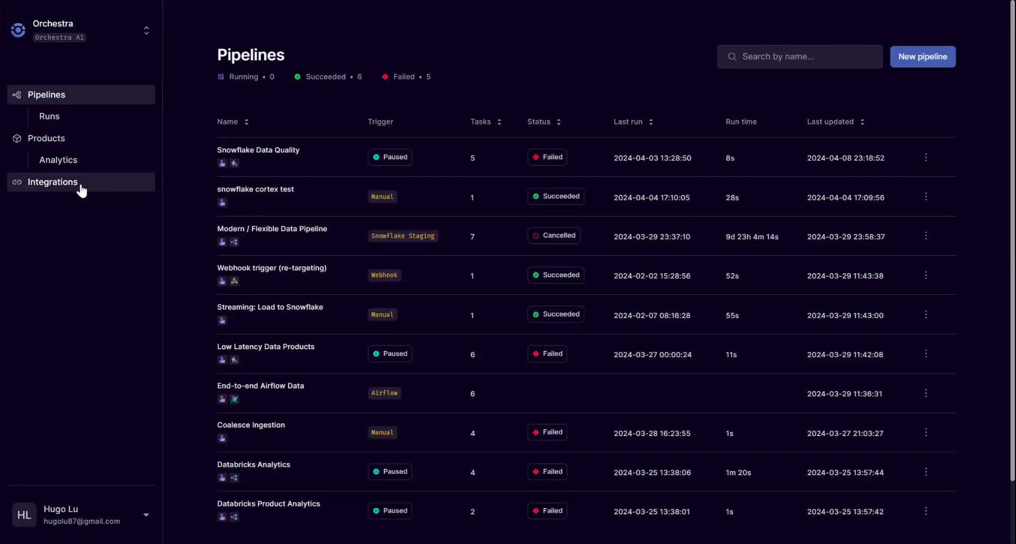
# Switch to Orchestra and review the credentials form and setup guide of the first Snowflake connection among the integrations.
pyautogui.click(78, 185)
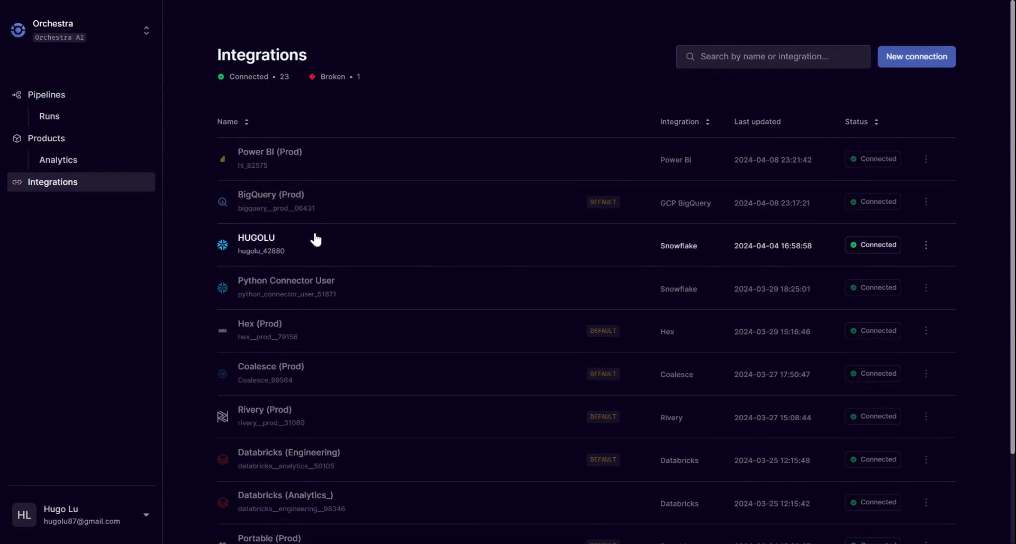
pyautogui.click(926, 245)
pyautogui.click(868, 267)
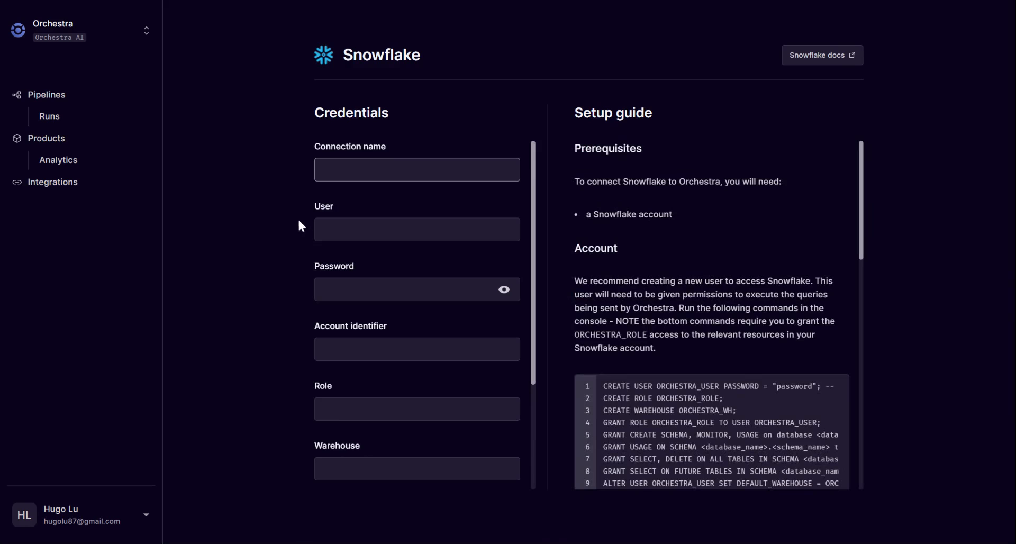
pyautogui.scroll(-3, 413, 302)
pyautogui.scroll(3, 515, 347)
pyautogui.scroll(-10, 708, 372)
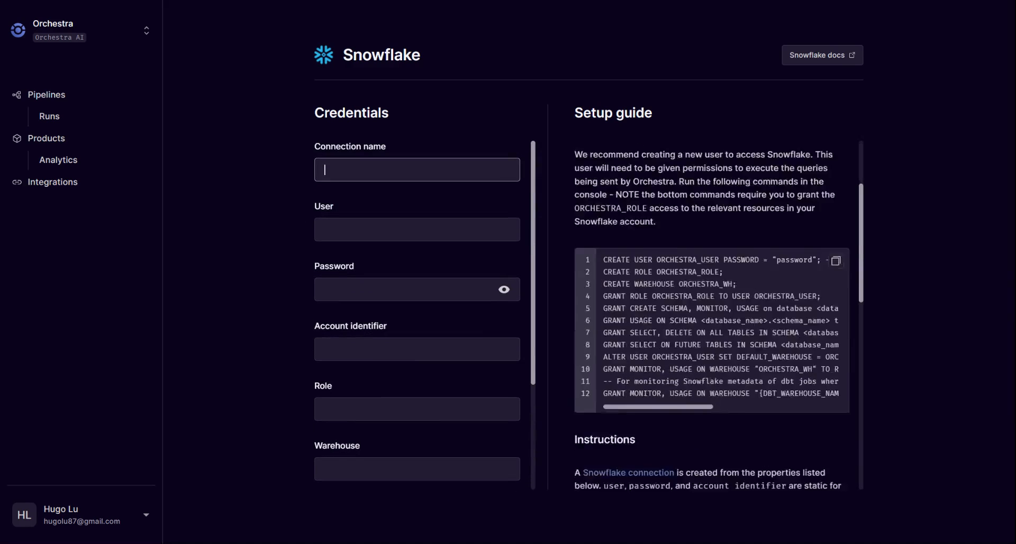
pyautogui.scroll(10, 707, 372)
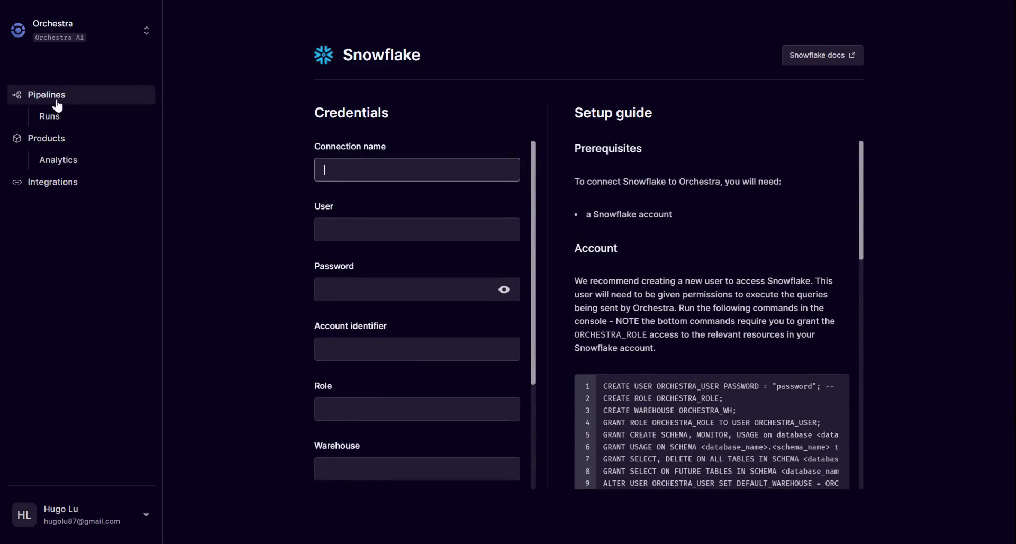
# Open the Snowflake Data Quality pipeline for editing.
pyautogui.click(63, 103)
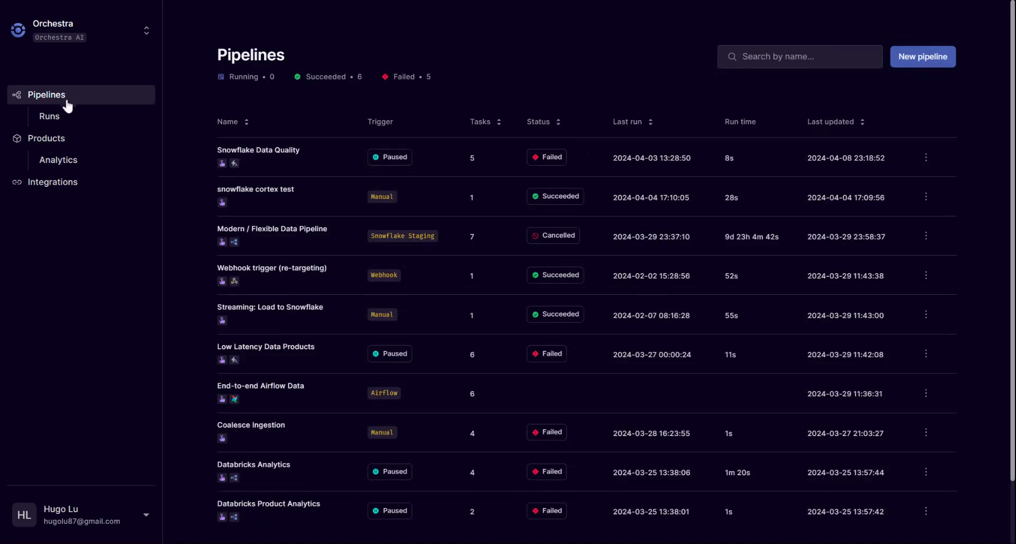
pyautogui.click(925, 161)
pyautogui.click(864, 201)
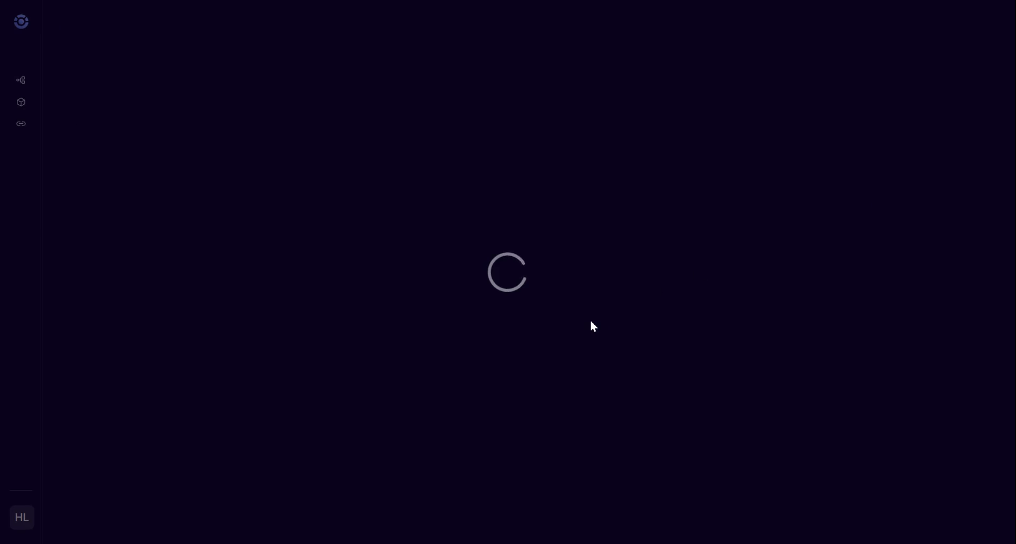
pyautogui.moveTo(592, 325); pyautogui.dragTo(627, 324)
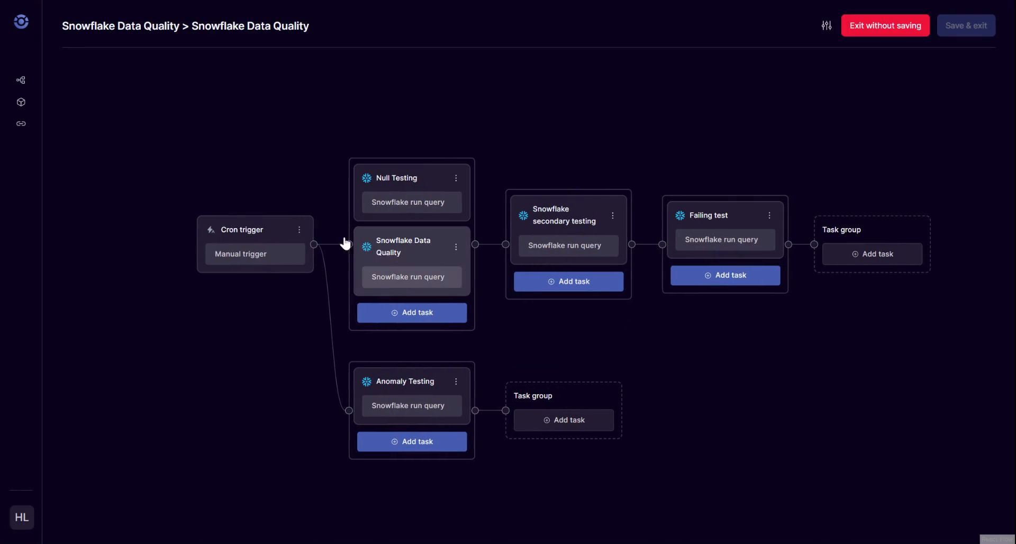
# Try to rename the pipeline's cron trigger as "Running from 6pm to 11pm".
pyautogui.click(300, 233)
pyautogui.click(272, 258)
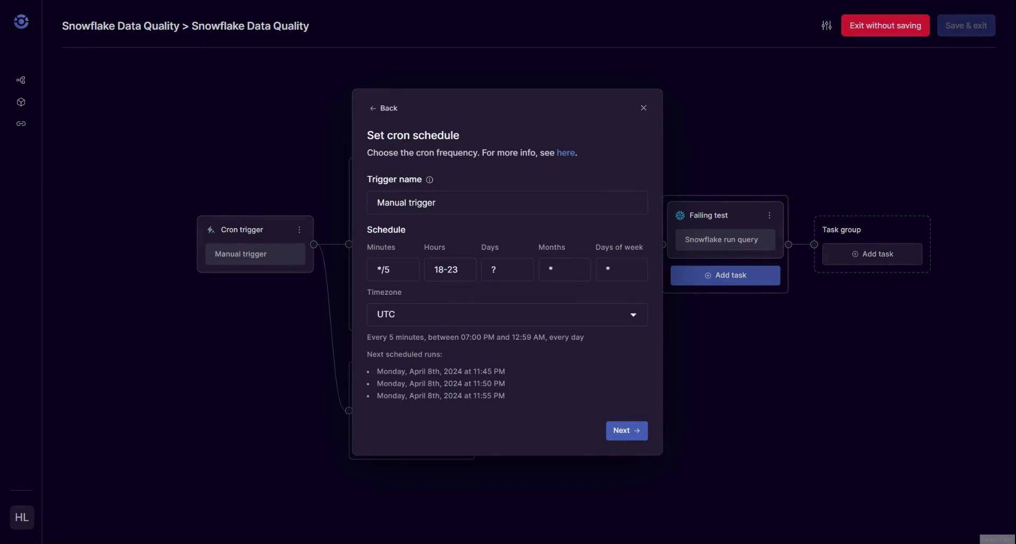
pyautogui.moveTo(456, 203); pyautogui.dragTo(316, 197)
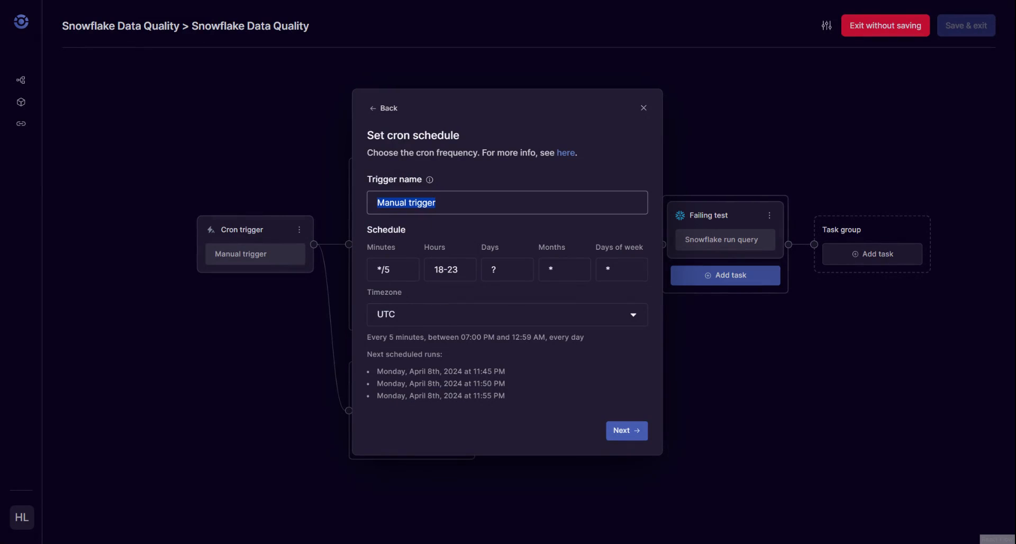
pyautogui.write('Running ')
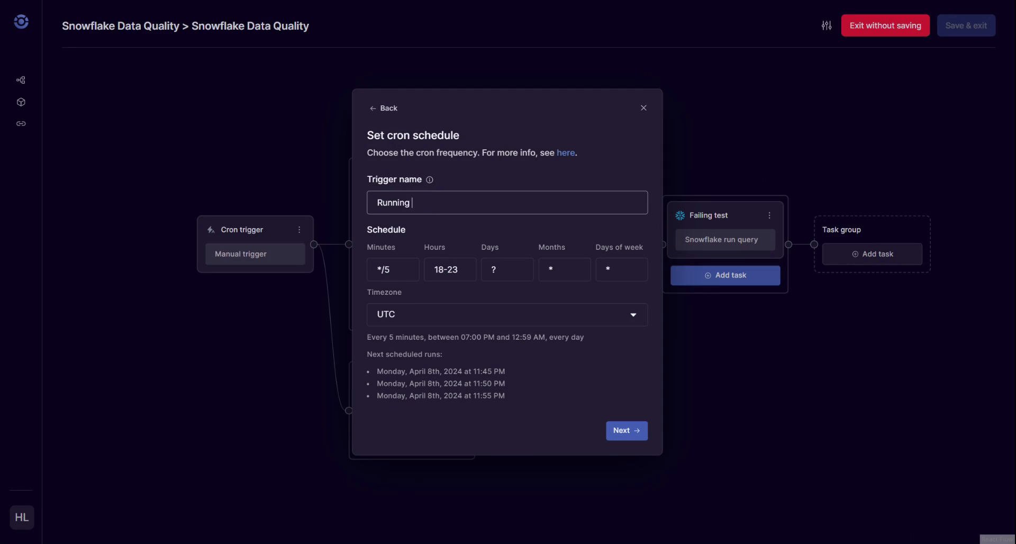
pyautogui.write('from 6pm to 11pm')
pyautogui.click(636, 437)
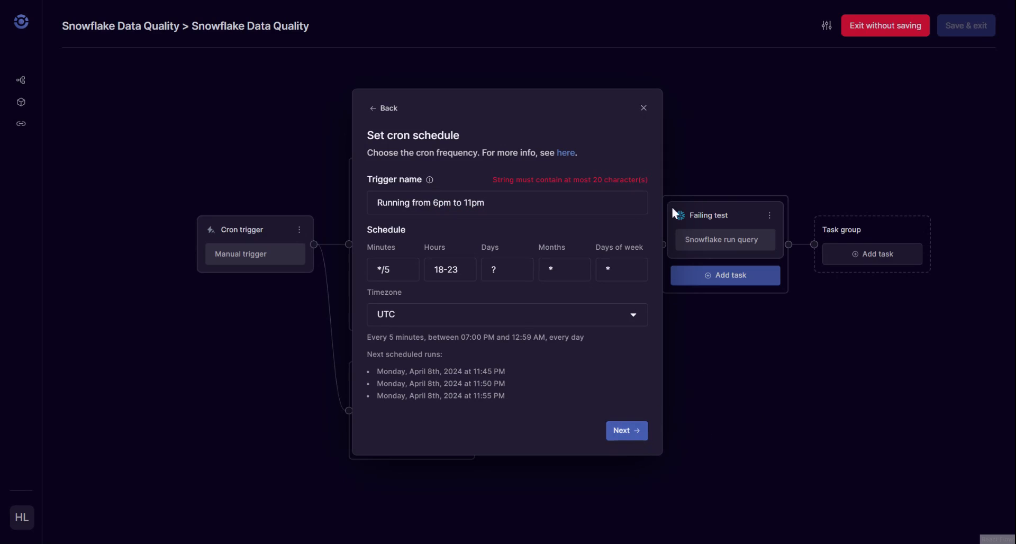
# Shorten the cron trigger's name to "Running from 6 to 11" and apply the trigger settings.
pyautogui.click(509, 203)
pyautogui.moveTo(443, 203); pyautogui.dragTo(485, 203)
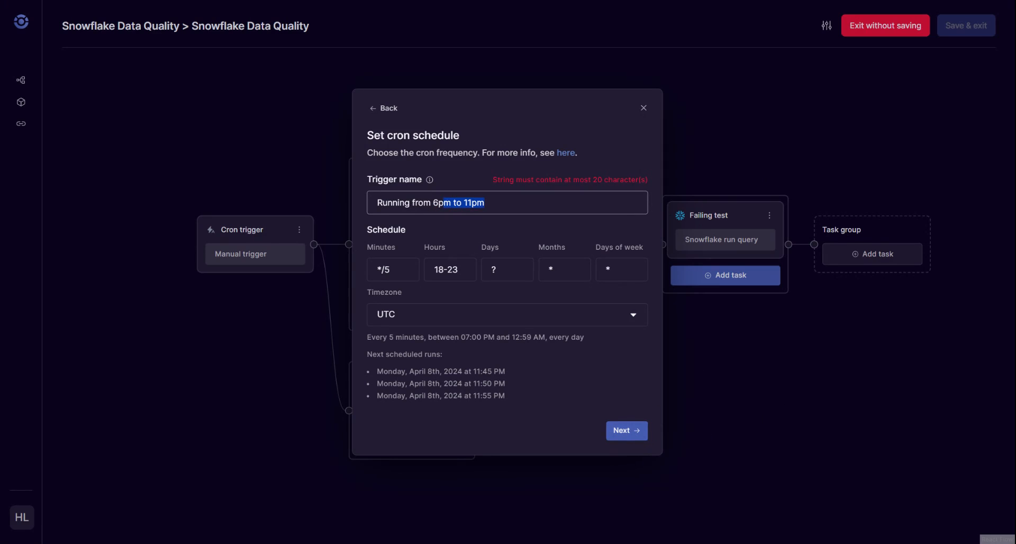
pyautogui.press('BackSpace')
pyautogui.press('BackSpace')
pyautogui.write('to 11')
pyautogui.press('Return')
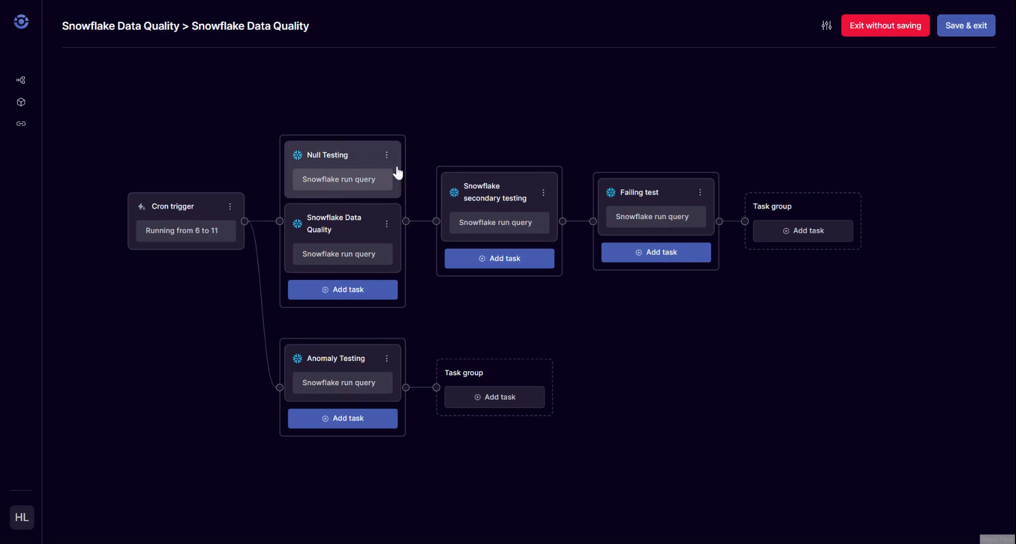
# Review the Null Testing task's SQL statement and its data quality test option, leaving its parameters as they are.
pyautogui.click(386, 155)
pyautogui.click(364, 181)
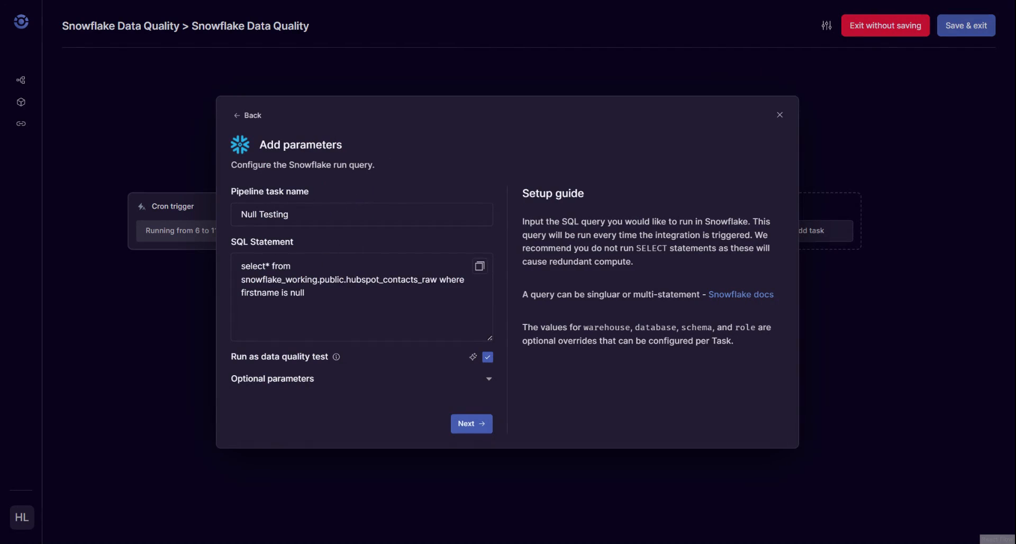
pyautogui.moveTo(307, 294); pyautogui.dragTo(219, 260)
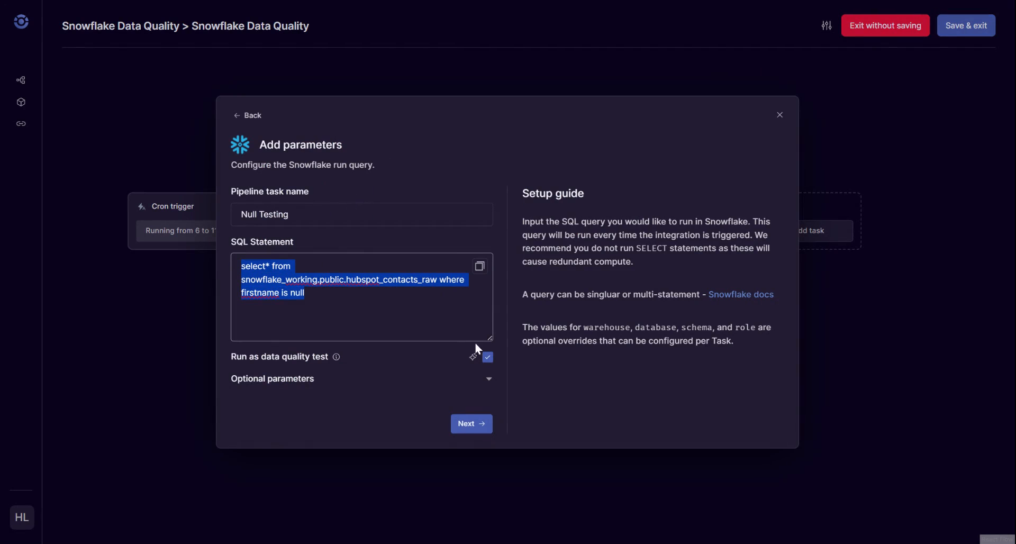
pyautogui.click(305, 293)
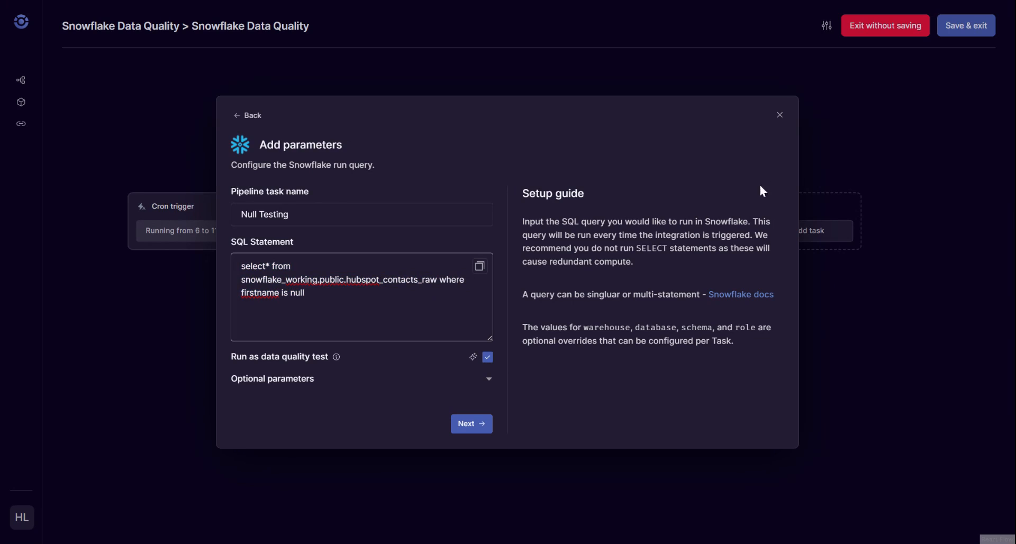
pyautogui.click(780, 115)
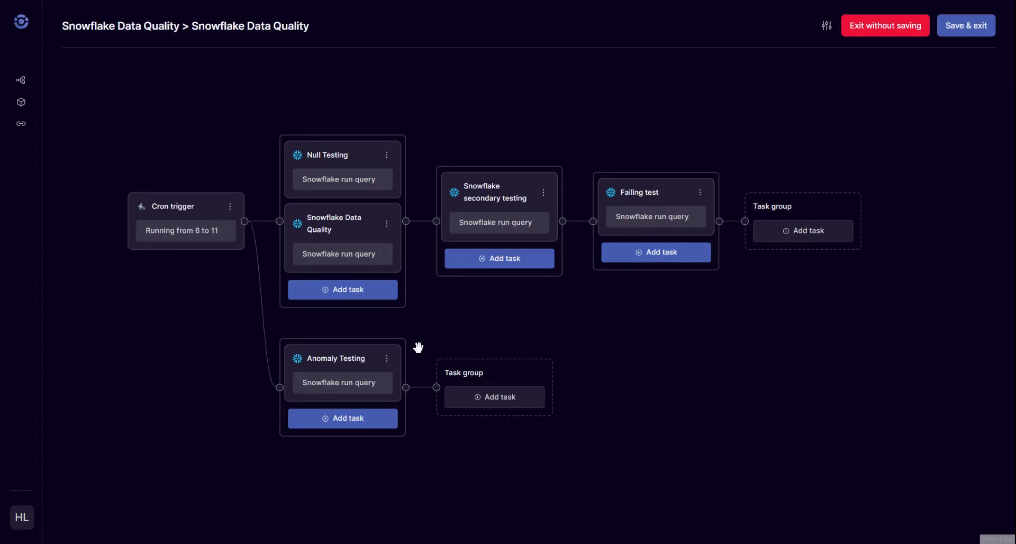
# Review the Anomaly Testing task's full DETECT_ANOMALIES statement and close its parameters without changes.
pyautogui.click(387, 359)
pyautogui.click(355, 381)
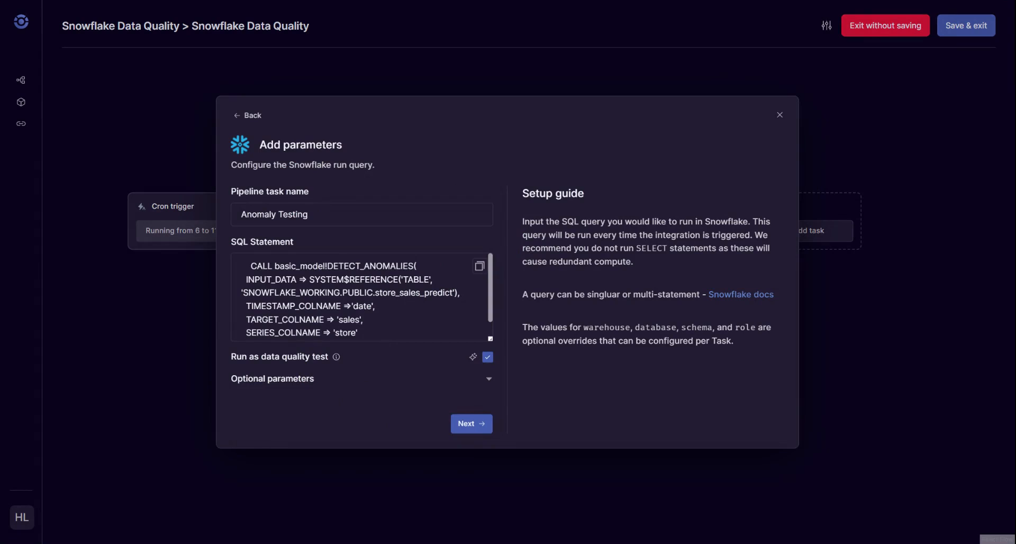
pyautogui.scroll(-1, 360, 297)
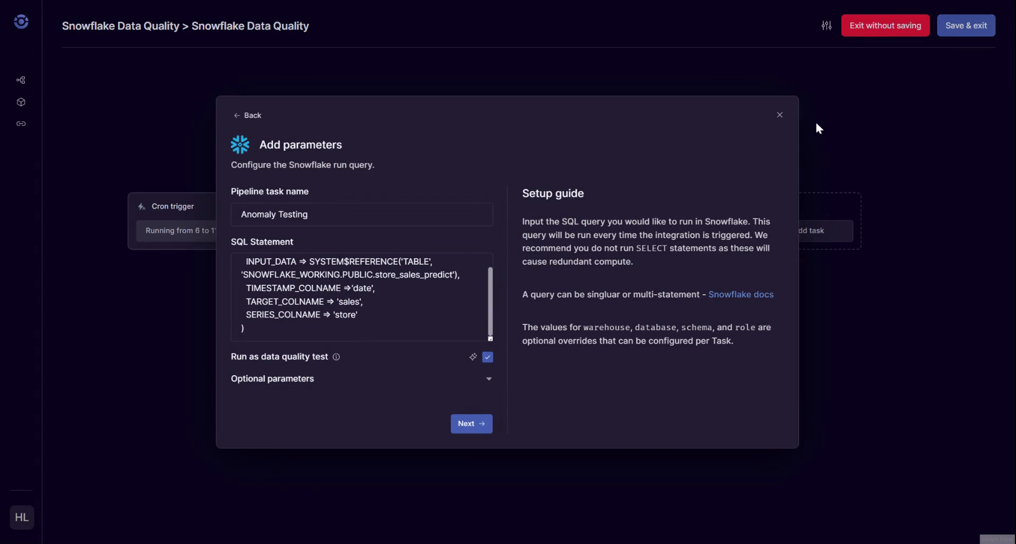
pyautogui.click(780, 115)
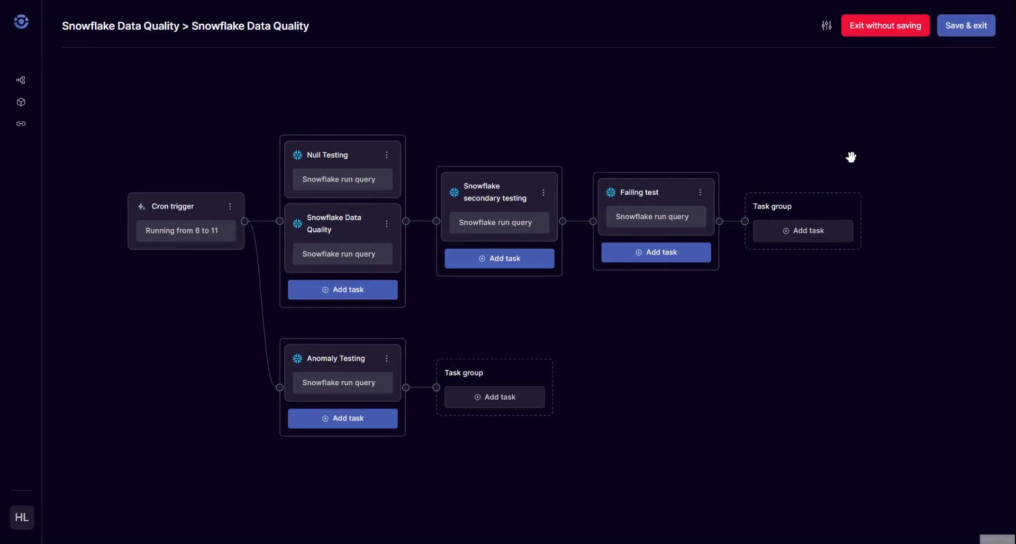
# Browse the integration jobs available for a task group following Failing test, without adding any task.
pyautogui.click(830, 238)
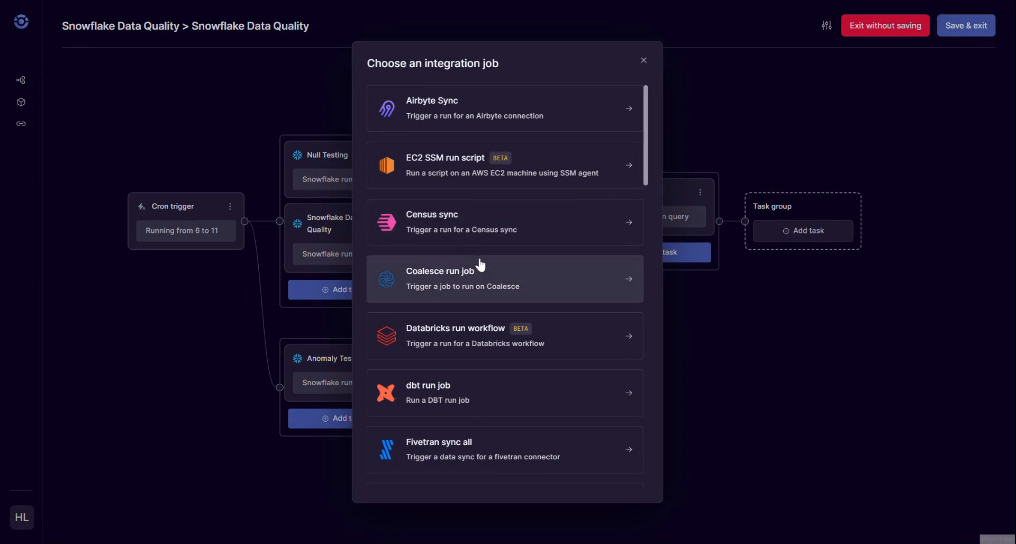
pyautogui.scroll(-1, 485, 265)
pyautogui.scroll(-5, 483, 264)
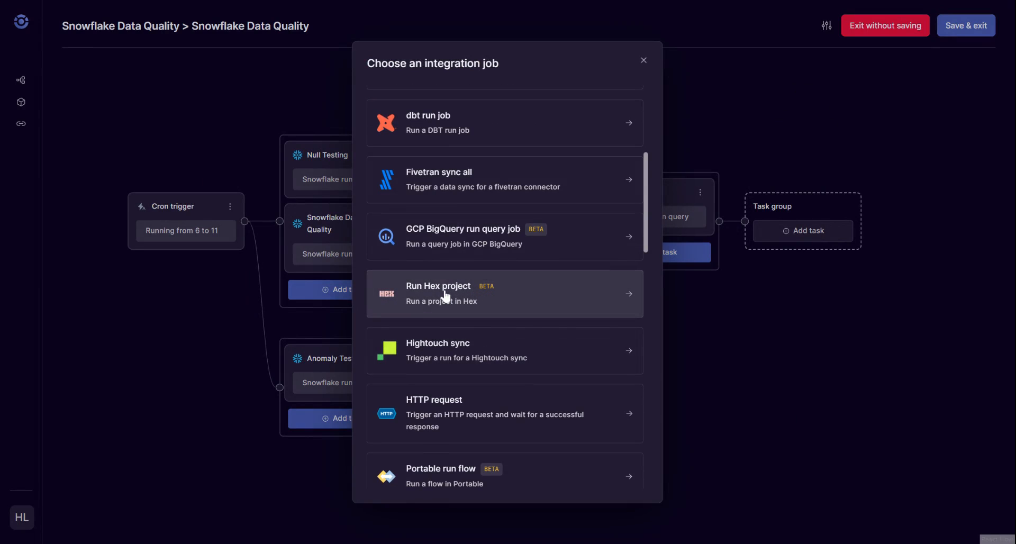
pyautogui.scroll(-1, 464, 290)
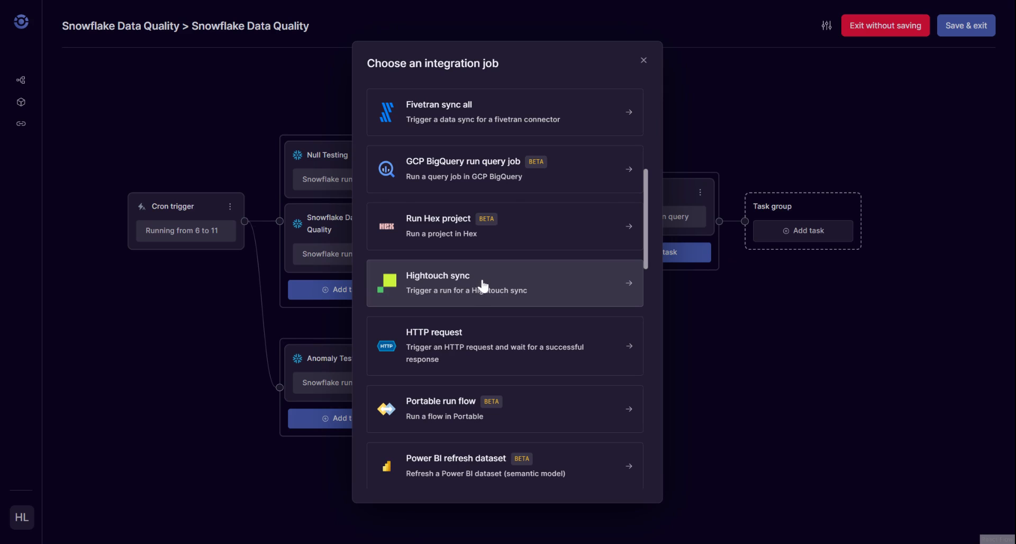
pyautogui.scroll(3, 485, 287)
pyautogui.scroll(3, 465, 264)
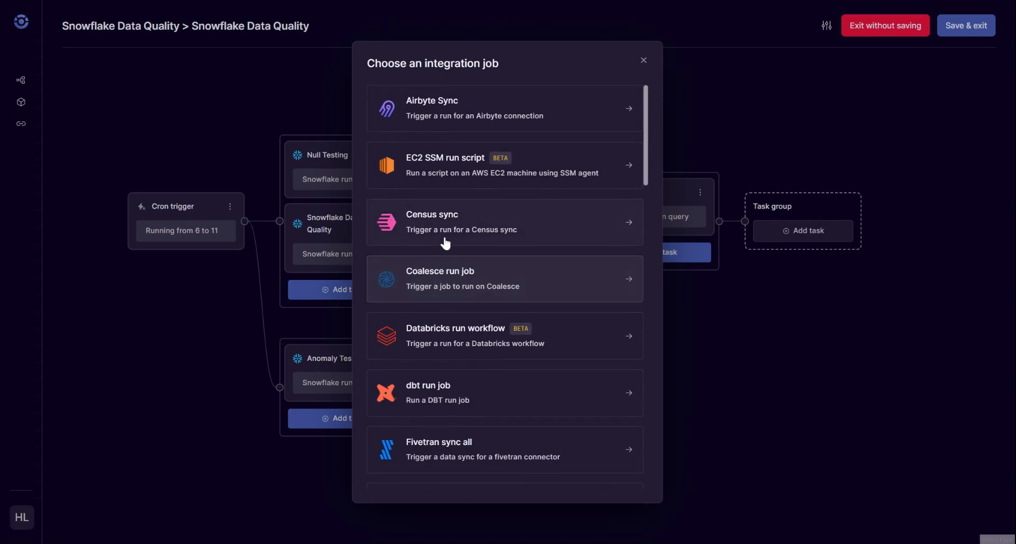
pyautogui.scroll(-10, 447, 245)
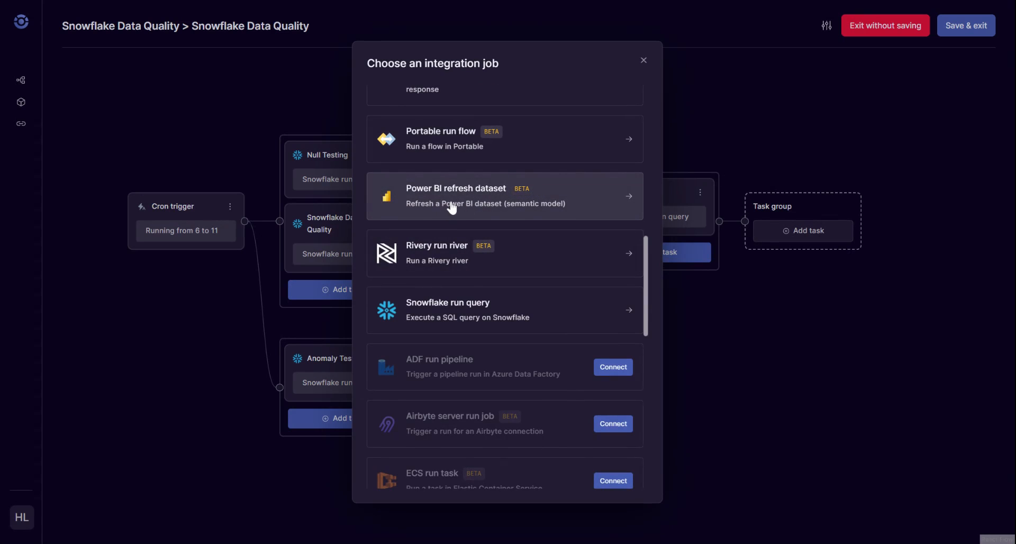
pyautogui.scroll(-5, 465, 230)
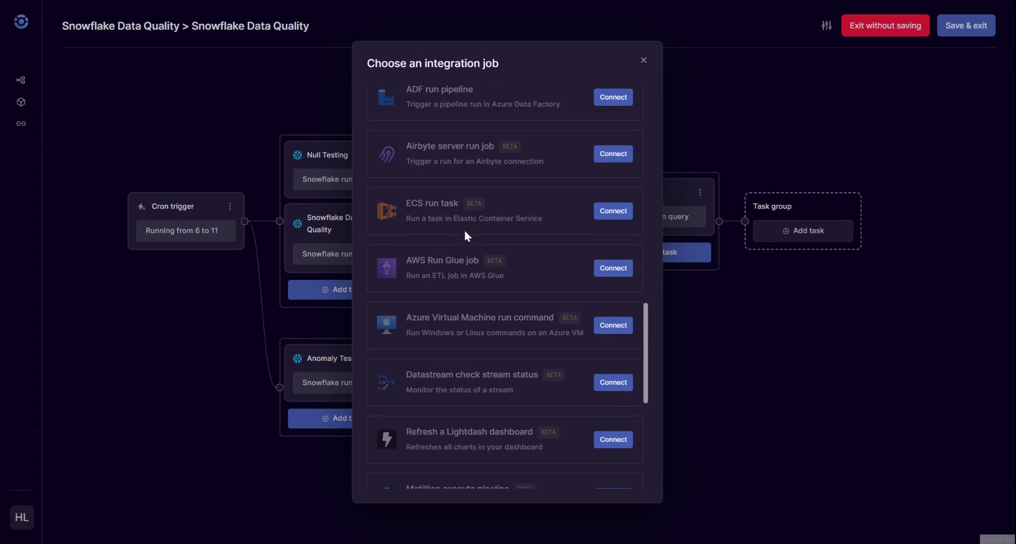
pyautogui.scroll(-5, 464, 229)
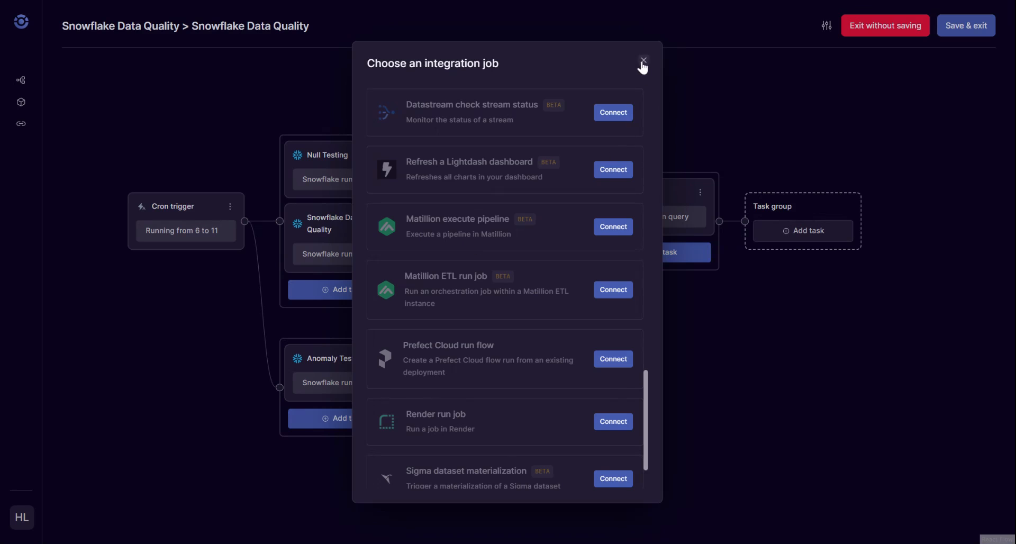
pyautogui.click(643, 61)
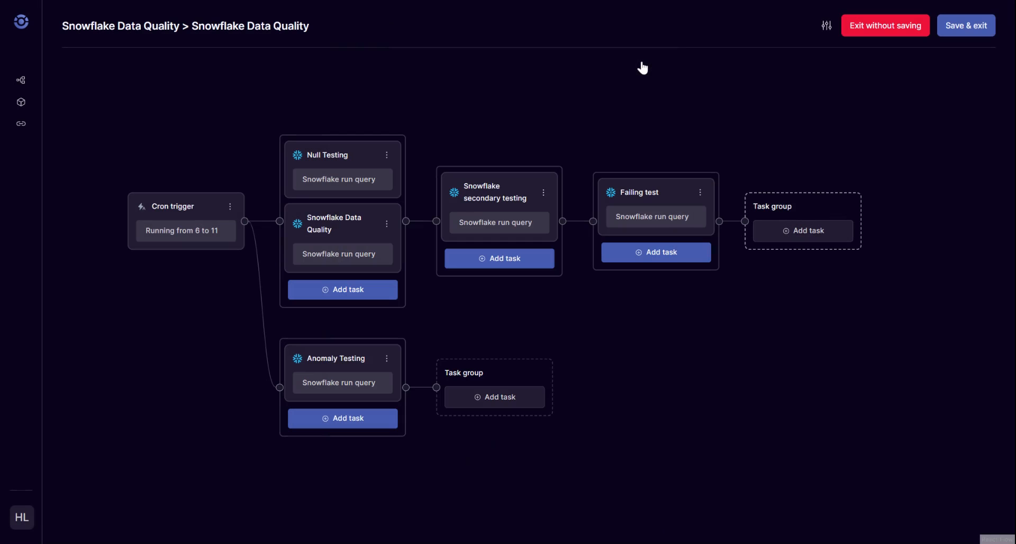
# Enable Slack, email and Microsoft Teams alerts in the pipeline's alert settings.
pyautogui.click(829, 30)
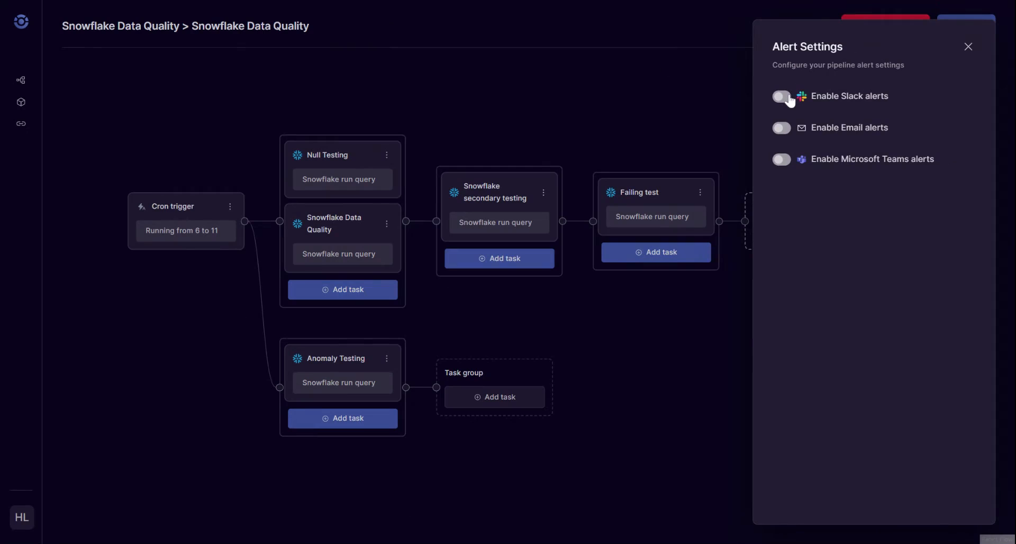
pyautogui.click(782, 97)
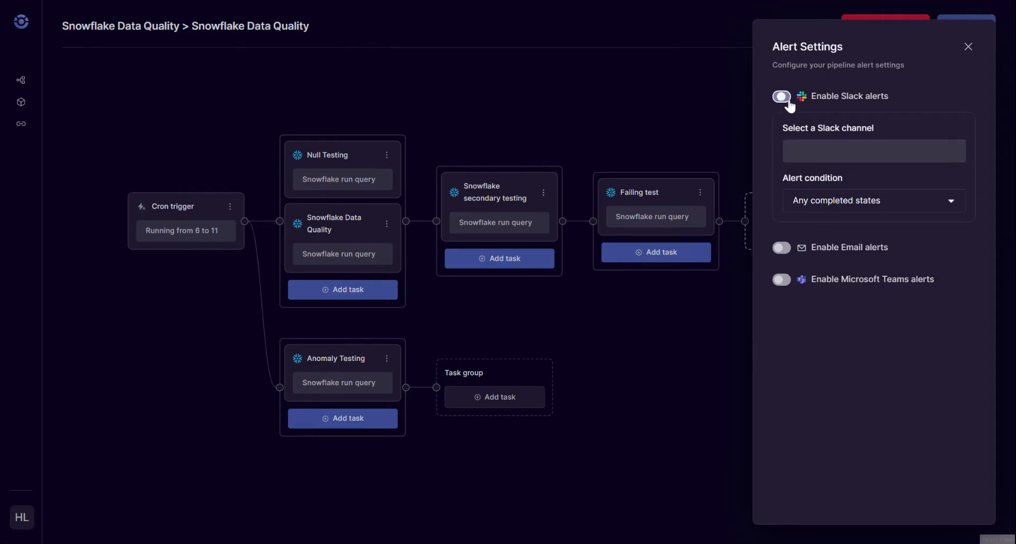
pyautogui.click(782, 247)
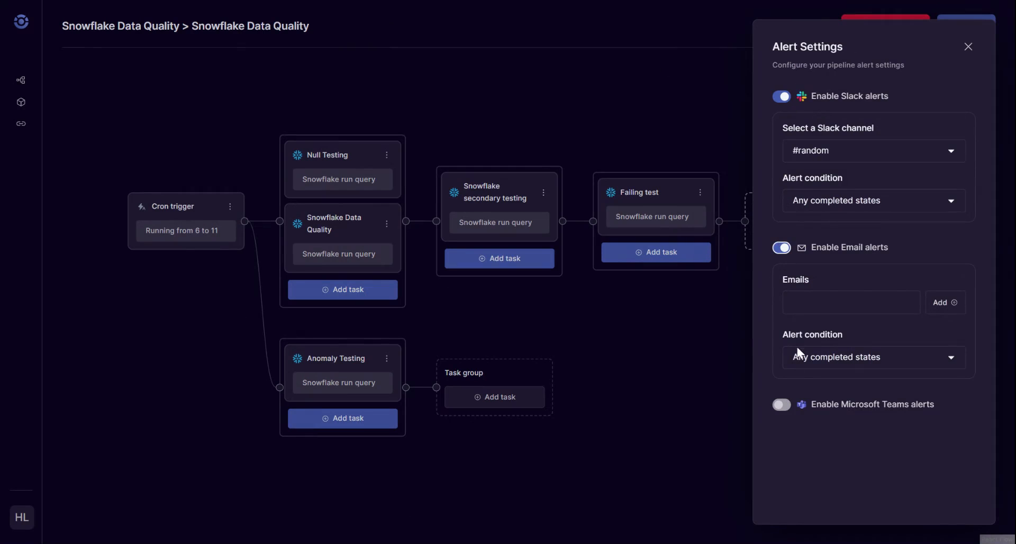
pyautogui.click(783, 406)
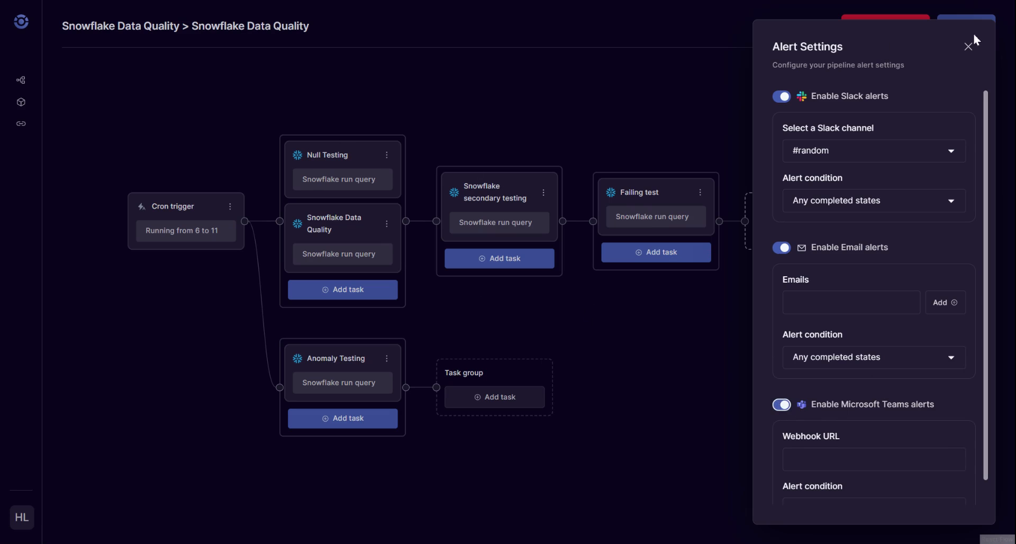
# Close the alert settings and exit the Snowflake Data Quality pipeline editor without saving the changes.
pyautogui.click(969, 50)
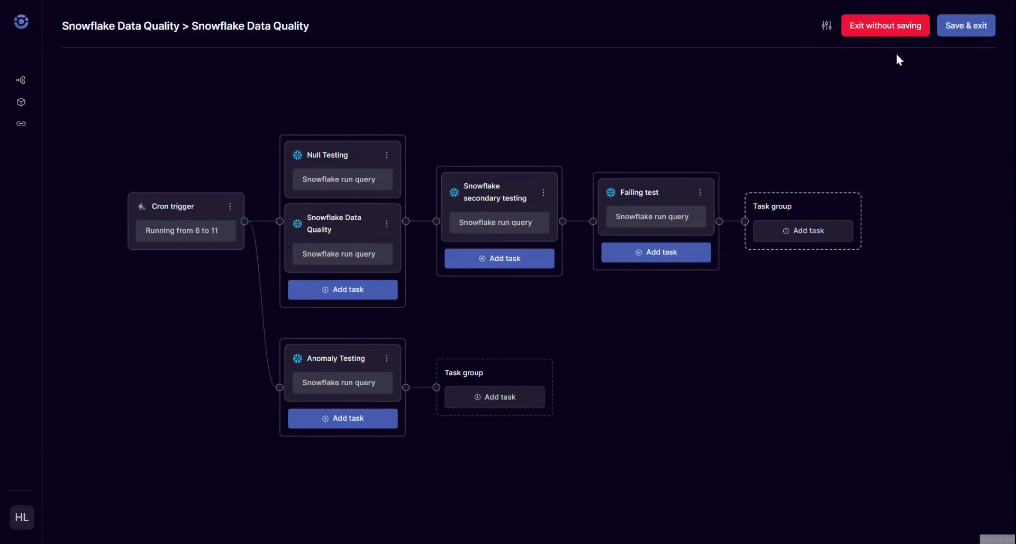
pyautogui.click(869, 32)
pyautogui.click(623, 299)
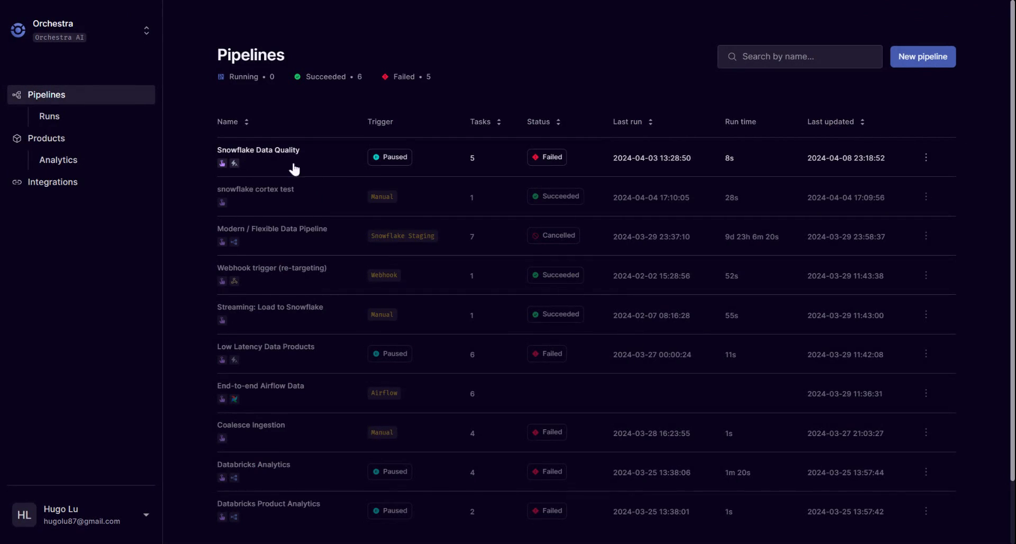
# Rename the Snowflake Data Quality pipeline as Product Usage Dashboard and save it.
pyautogui.click(926, 157)
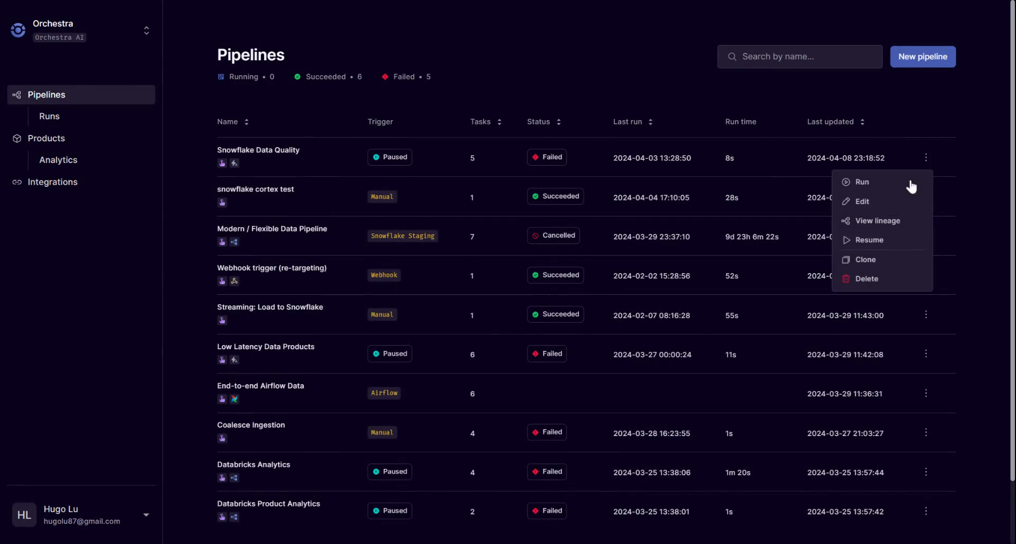
pyautogui.click(873, 201)
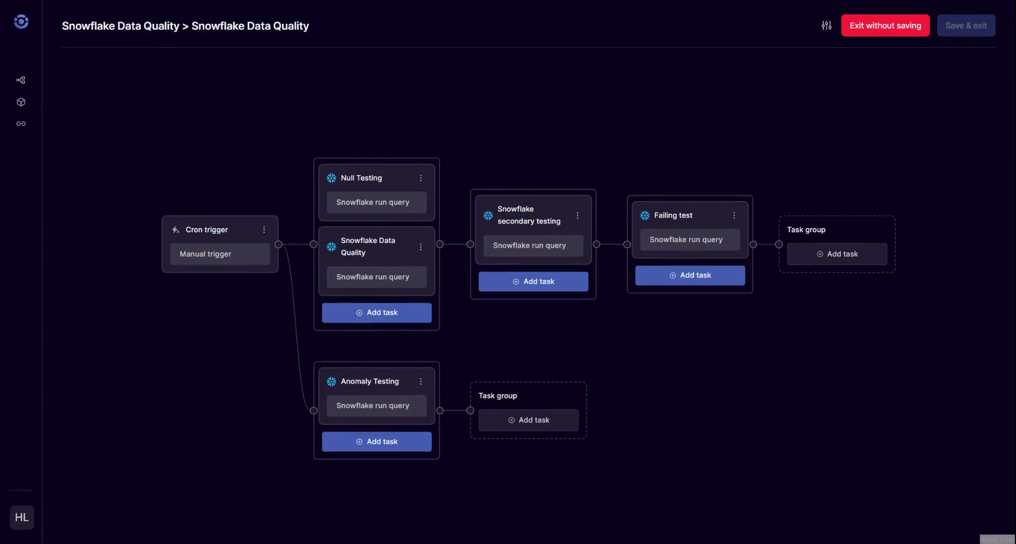
pyautogui.hotkey('ctrl', 'a')
pyautogui.write('Pr')
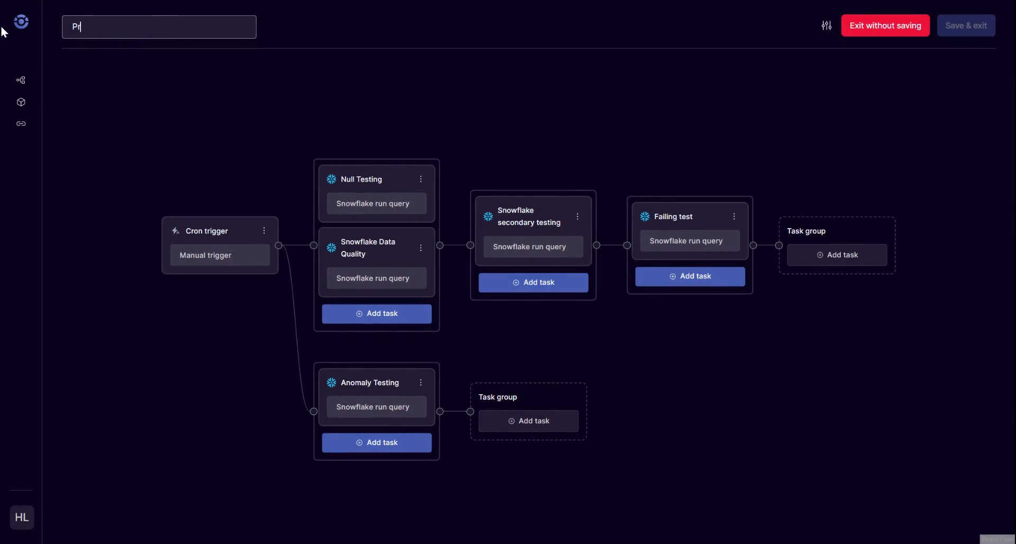
pyautogui.write('oduct Usage Dashboard')
pyautogui.press('Return')
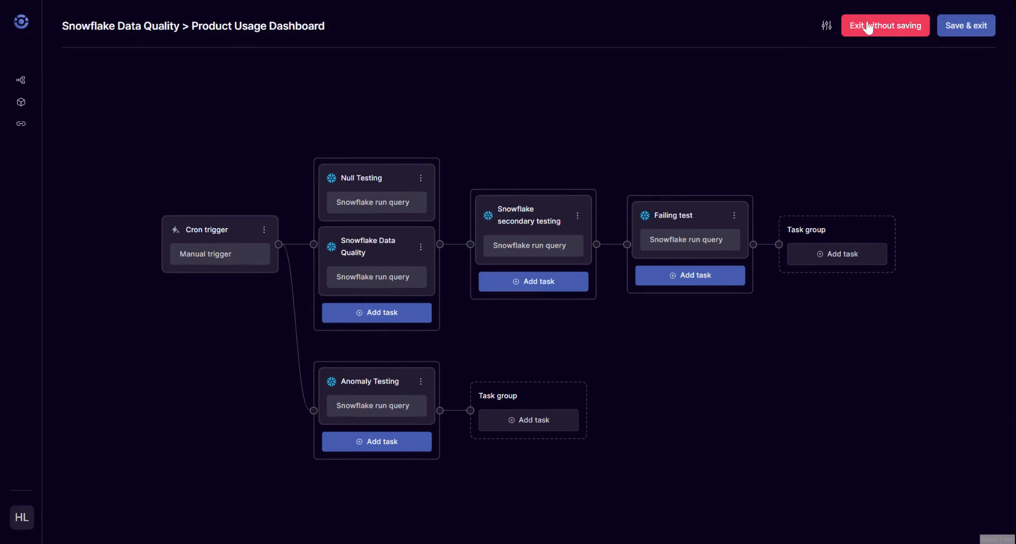
pyautogui.click(967, 27)
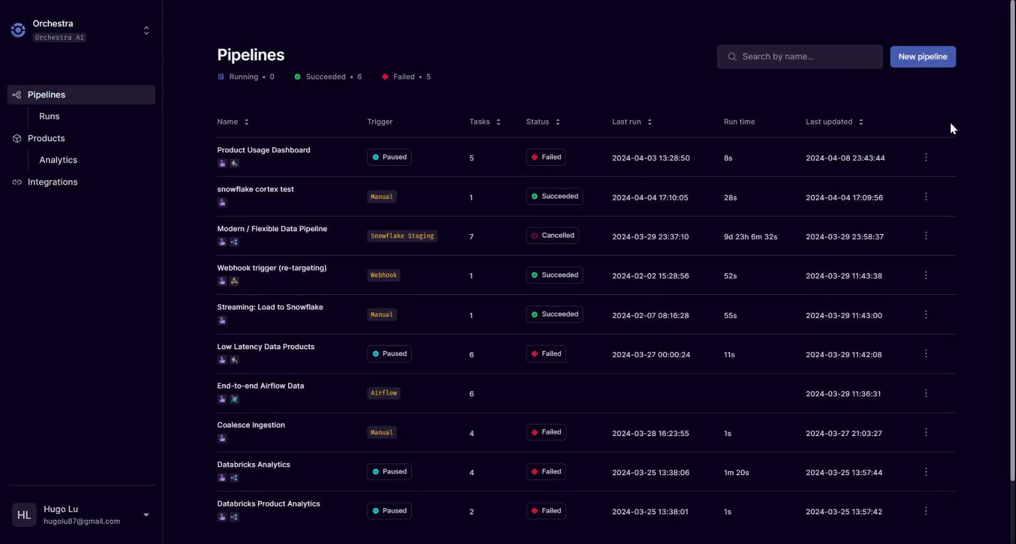
# Create a new pipeline named Ingest data for Product Usage with a daily 8am (UTC) cron trigger.
pyautogui.click(923, 56)
pyautogui.write('Ingest data for Product')
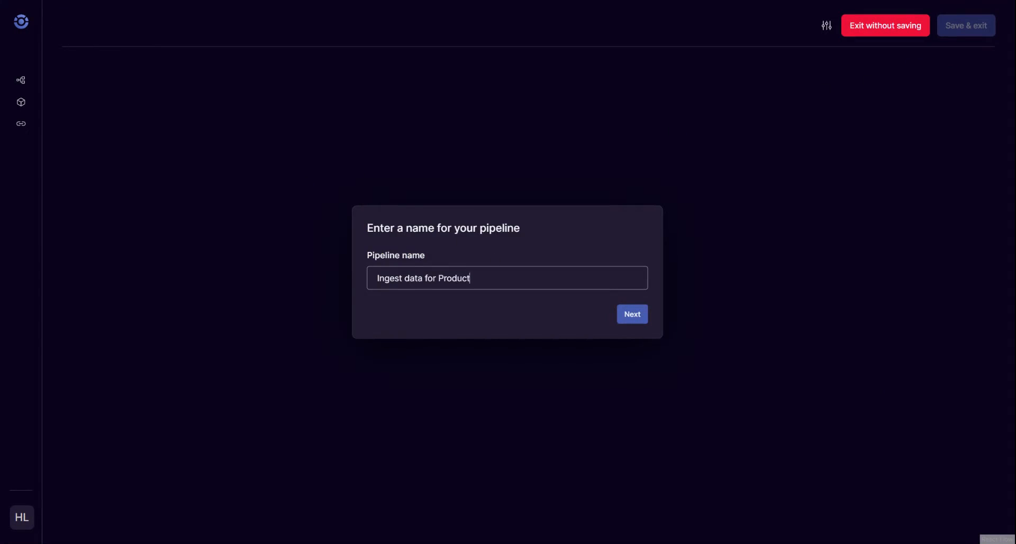
pyautogui.write(' Usage')
pyautogui.press('Return')
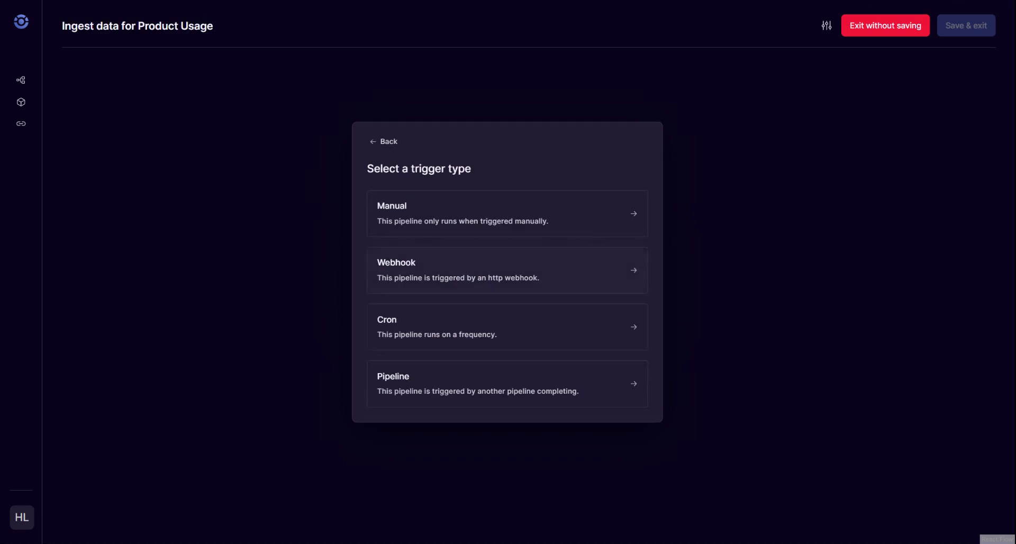
pyautogui.click(442, 318)
pyautogui.click(630, 427)
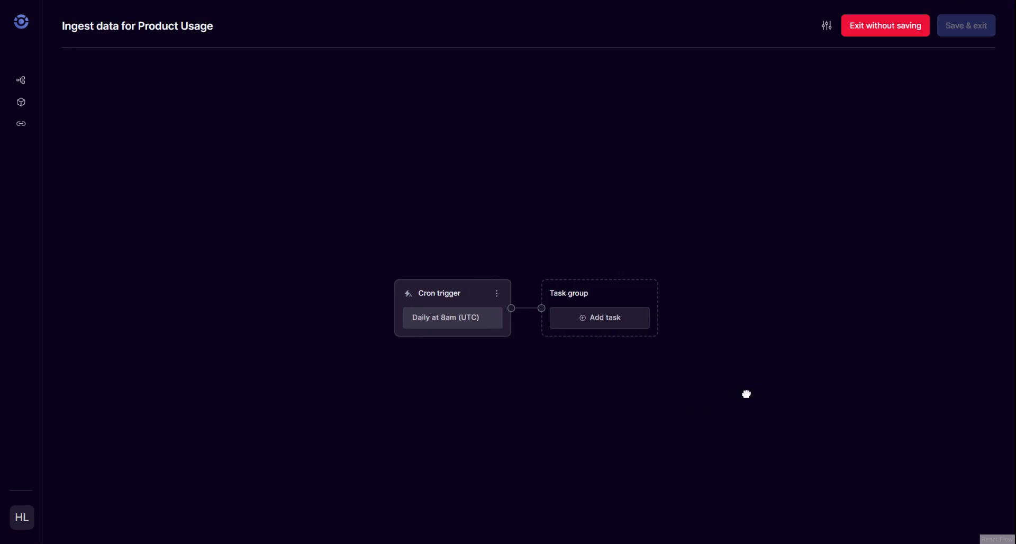
# Add an Airbyte Sync task named Airbyte with the connection ID Postgres after the cron trigger.
pyautogui.click(445, 303)
pyautogui.click(450, 103)
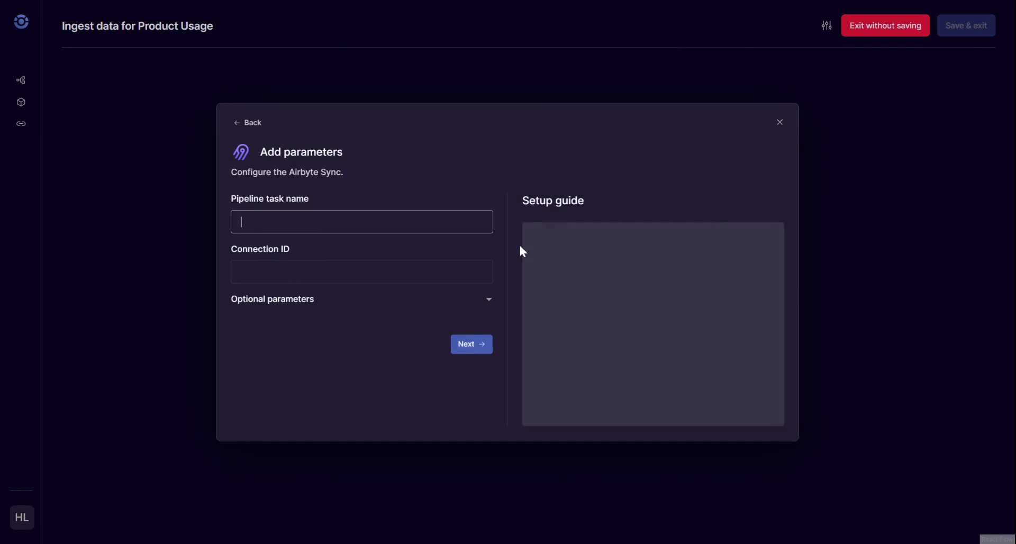
pyautogui.write('Airbyte')
pyautogui.press('Tab')
pyautogui.write('Postgr')
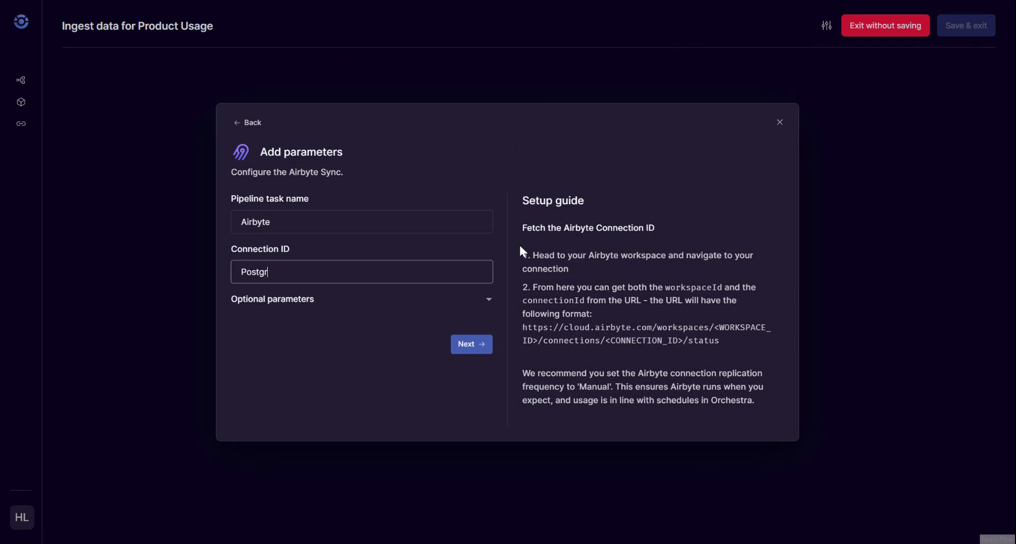
pyautogui.write('es')
pyautogui.click(472, 345)
# Add a dbt run job named dbt Cloud transform with job ID 13 after Airbyte, and save the pipeline without setting up alerts.
pyautogui.click(572, 294)
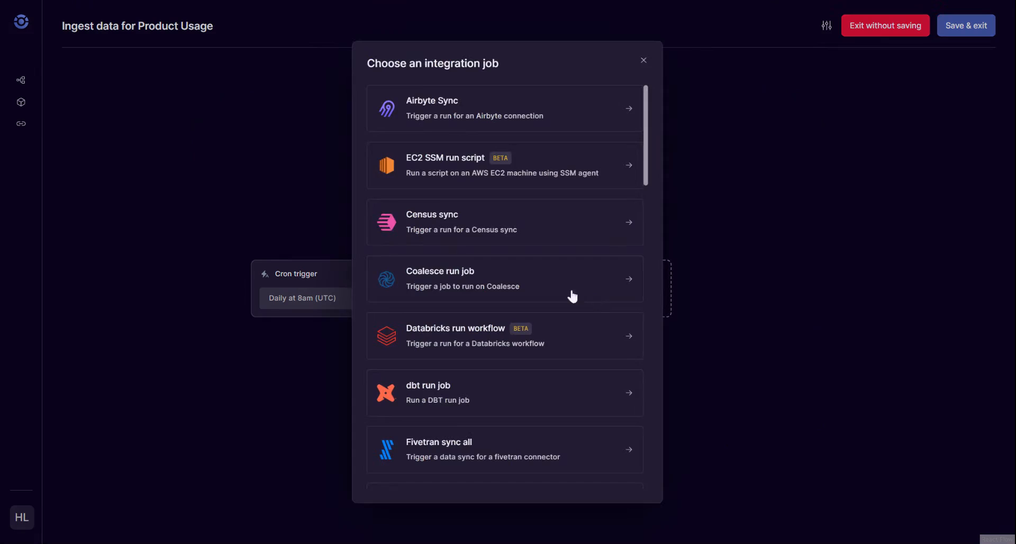
pyautogui.click(462, 399)
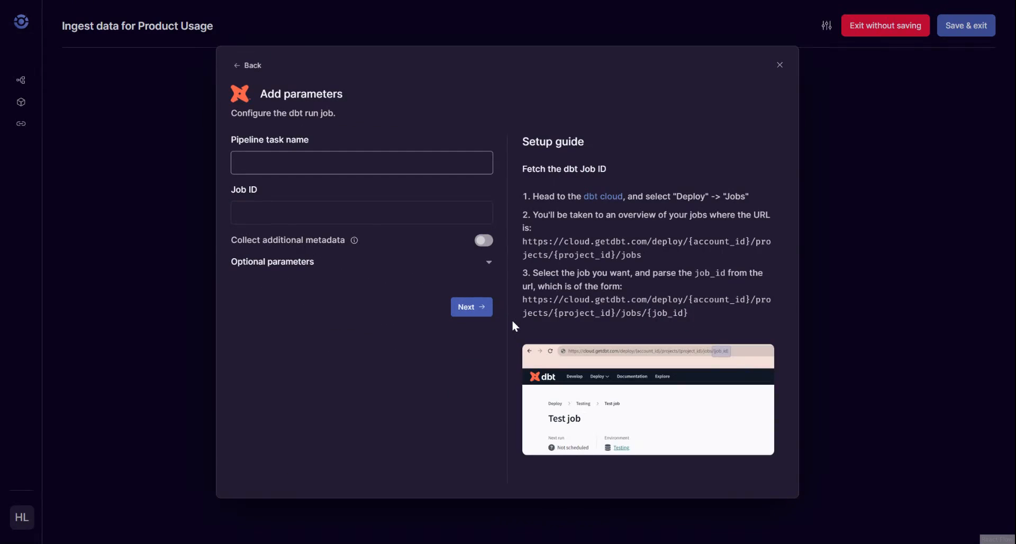
pyautogui.write('dbt Cloud transform')
pyautogui.press('Tab')
pyautogui.write('13')
pyautogui.press('Return')
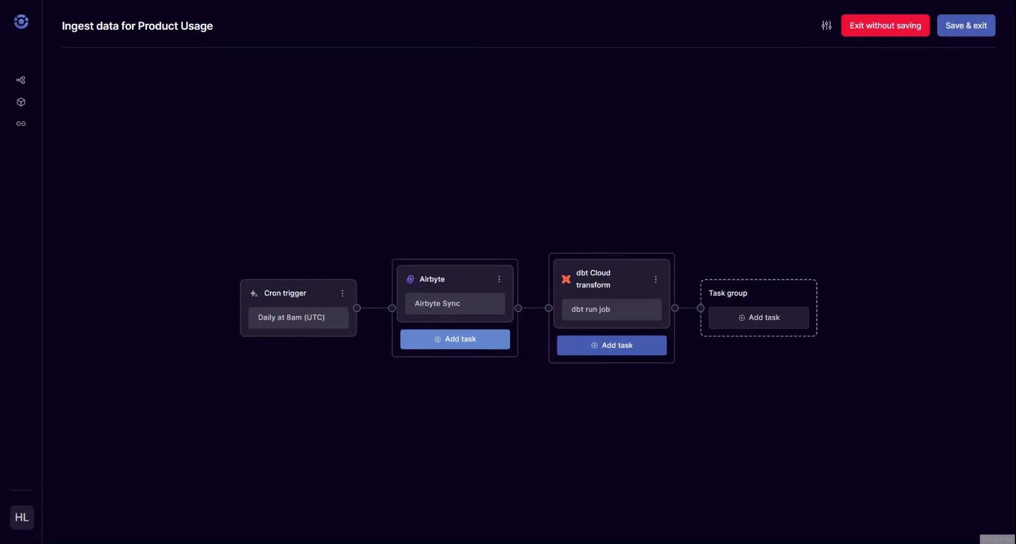
pyautogui.click(976, 27)
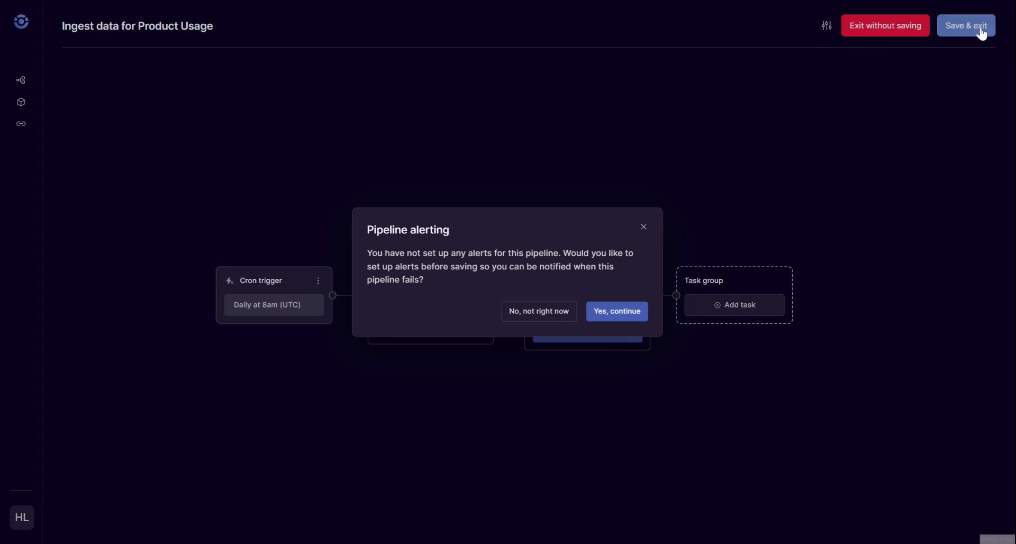
pyautogui.click(548, 314)
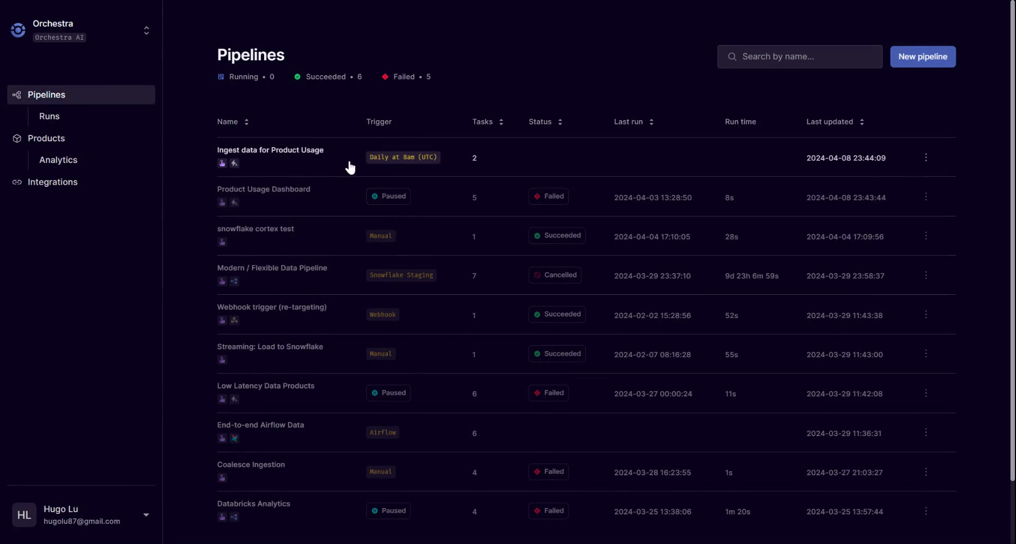
# Replace the Product Usage Dashboard pipeline's cron trigger with a pipeline trigger on Ingest data for Product Usage and save it.
pyautogui.click(925, 198)
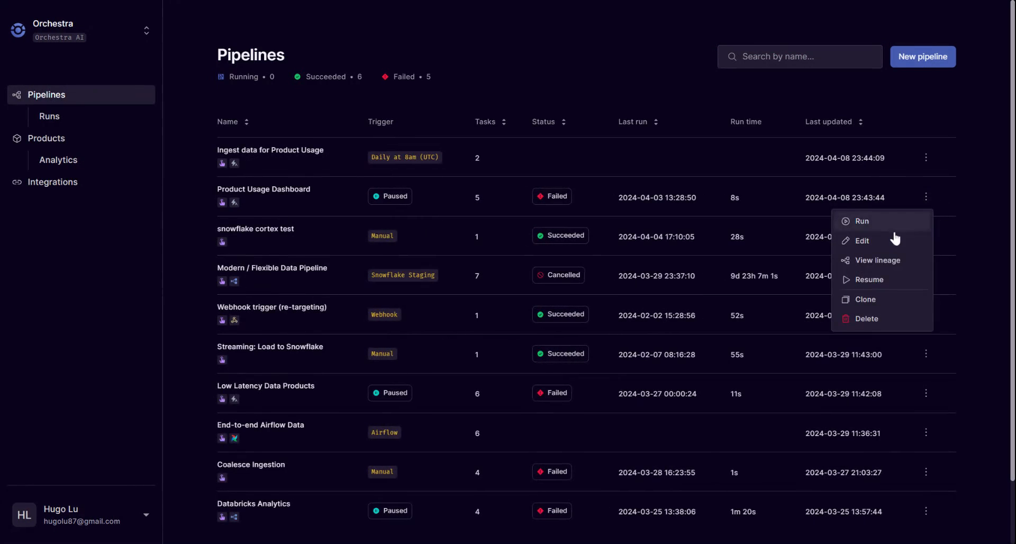
pyautogui.click(878, 238)
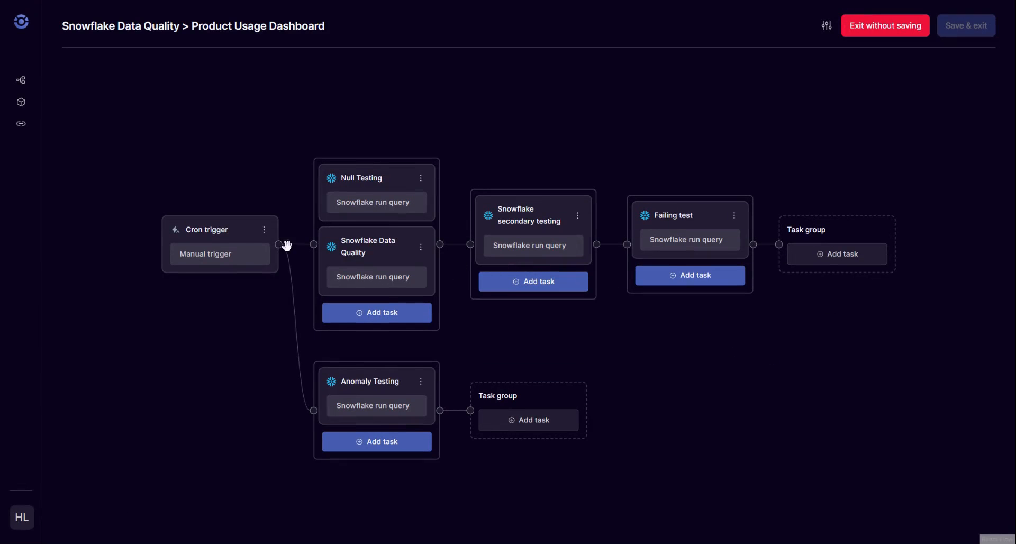
pyautogui.click(258, 229)
pyautogui.click(224, 255)
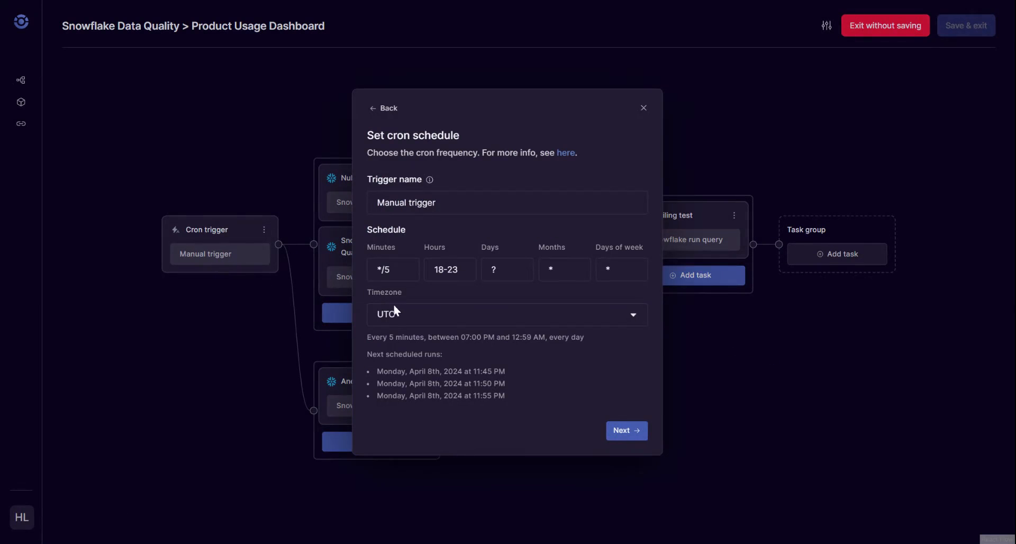
pyautogui.click(377, 108)
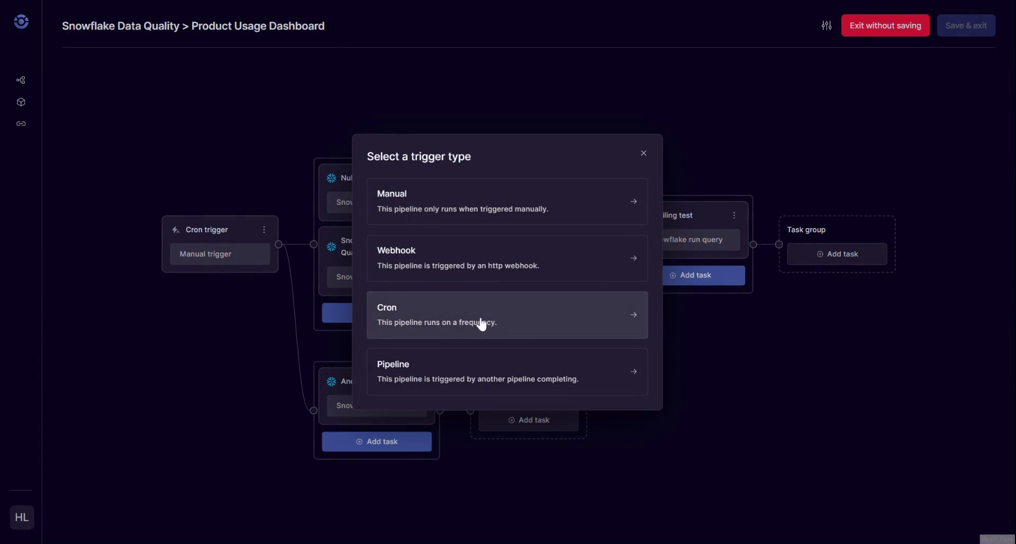
pyautogui.click(476, 362)
pyautogui.click(446, 304)
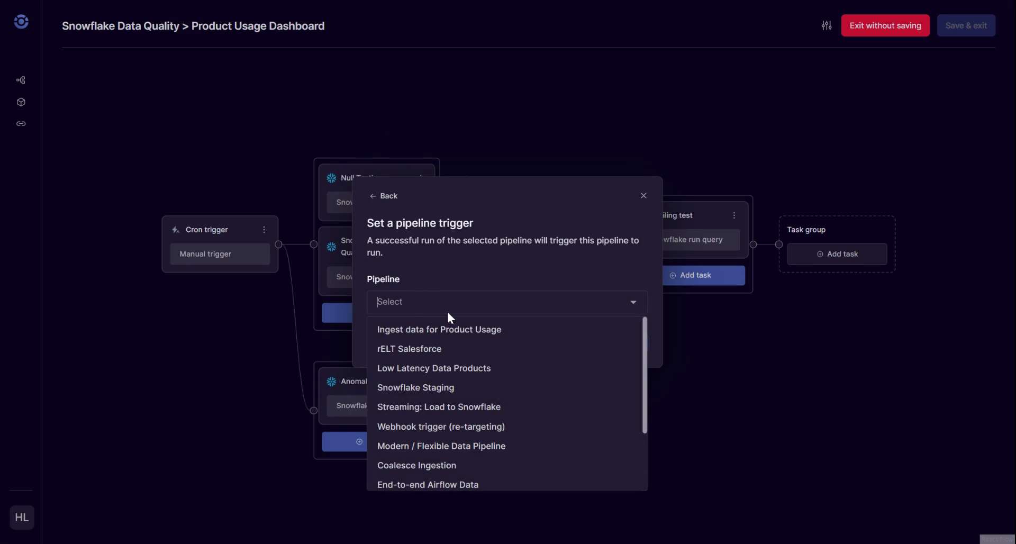
pyautogui.click(456, 328)
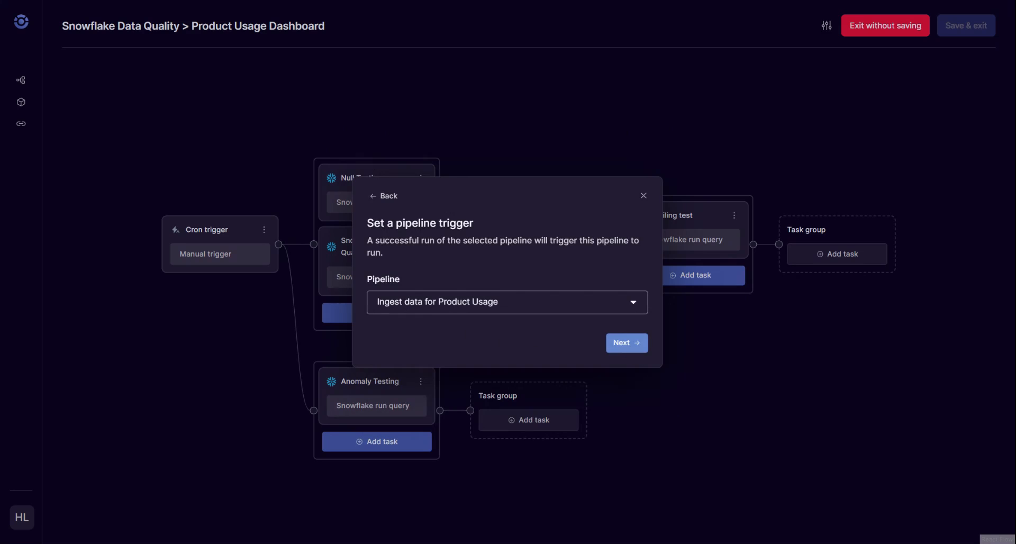
pyautogui.click(632, 352)
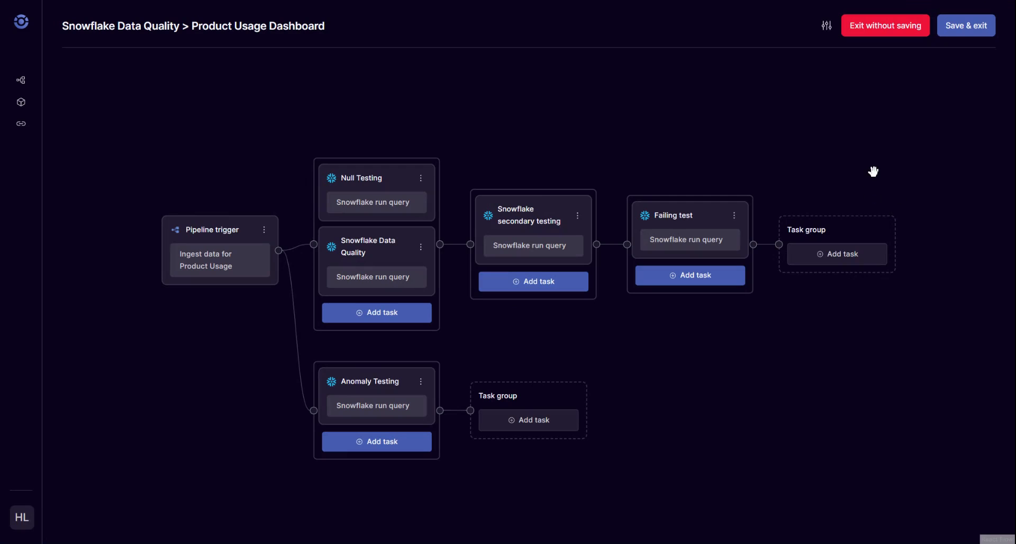
pyautogui.click(969, 28)
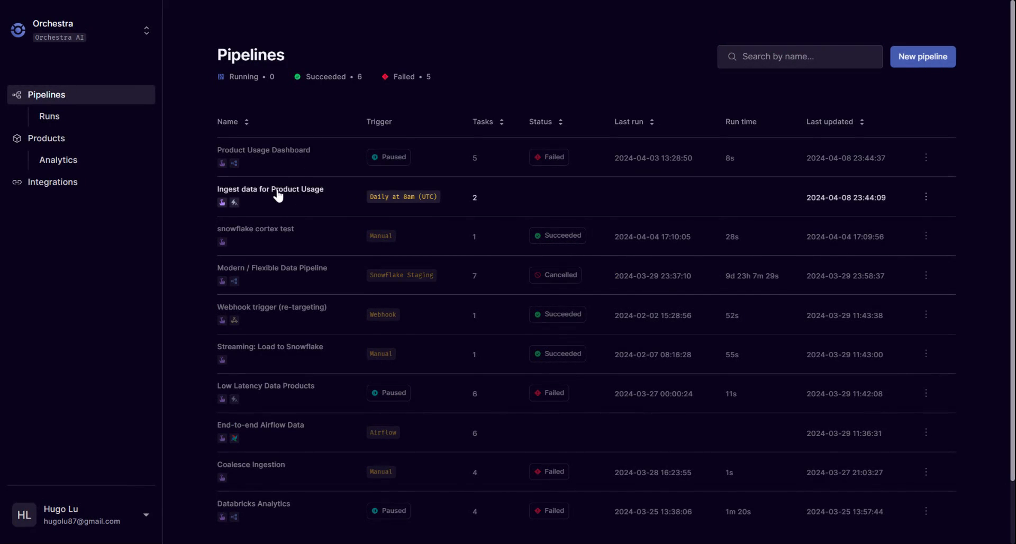
# Open the lineage view of the Product Usage Dashboard pipeline's most recent run.
pyautogui.click(821, 161)
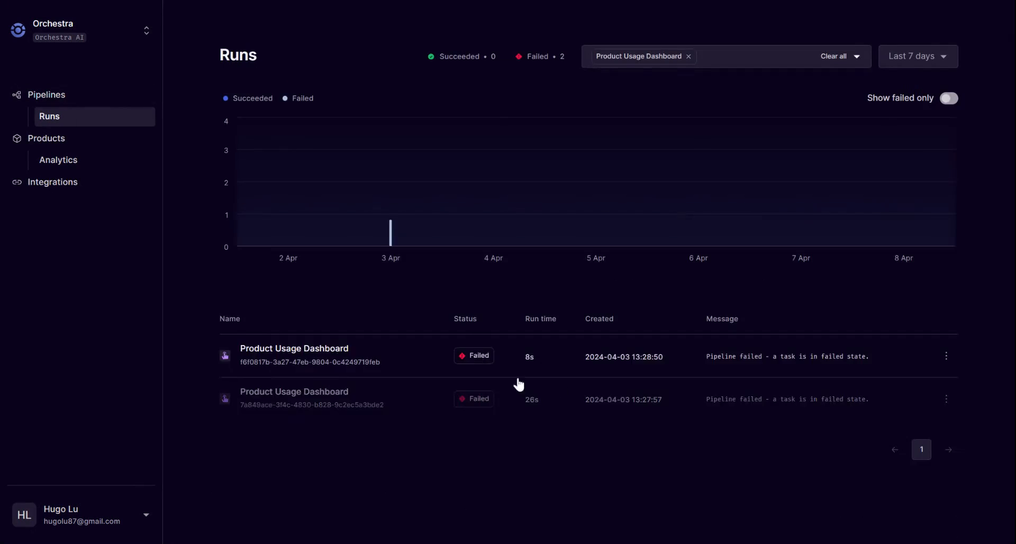
pyautogui.click(598, 352)
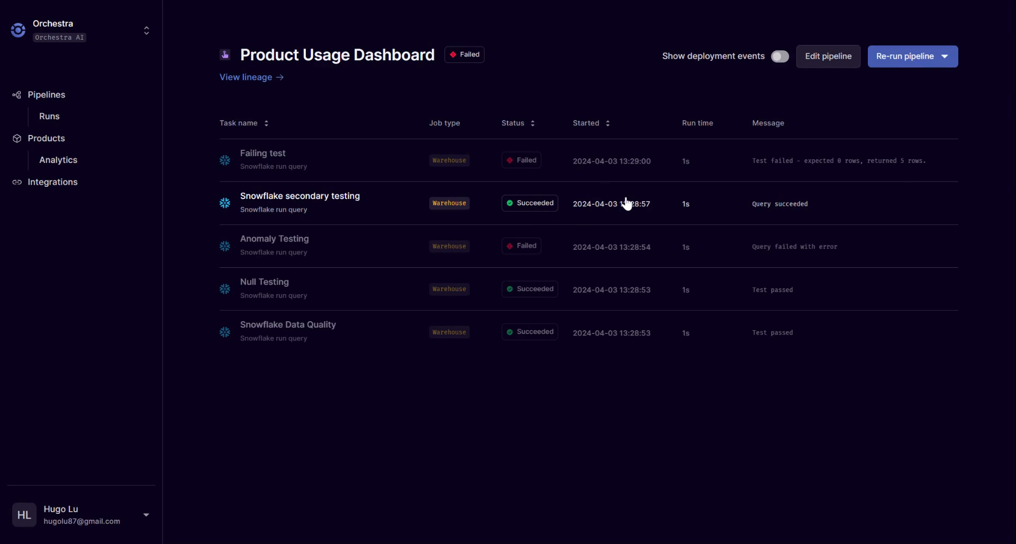
pyautogui.click(253, 77)
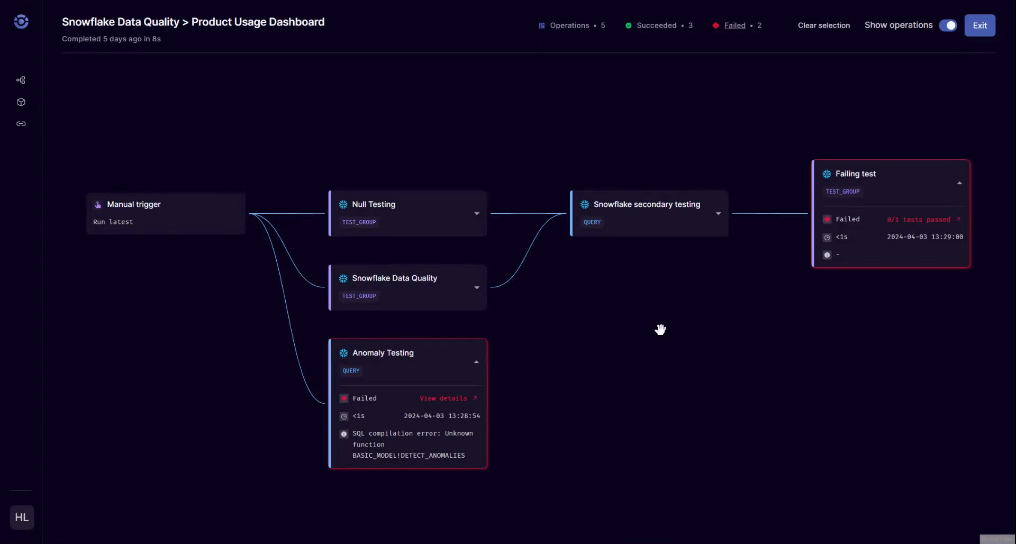
# Examine the run's failed operations, including the Failing test's individual test details, and exit the lineage view.
pyautogui.click(744, 30)
pyautogui.click(794, 62)
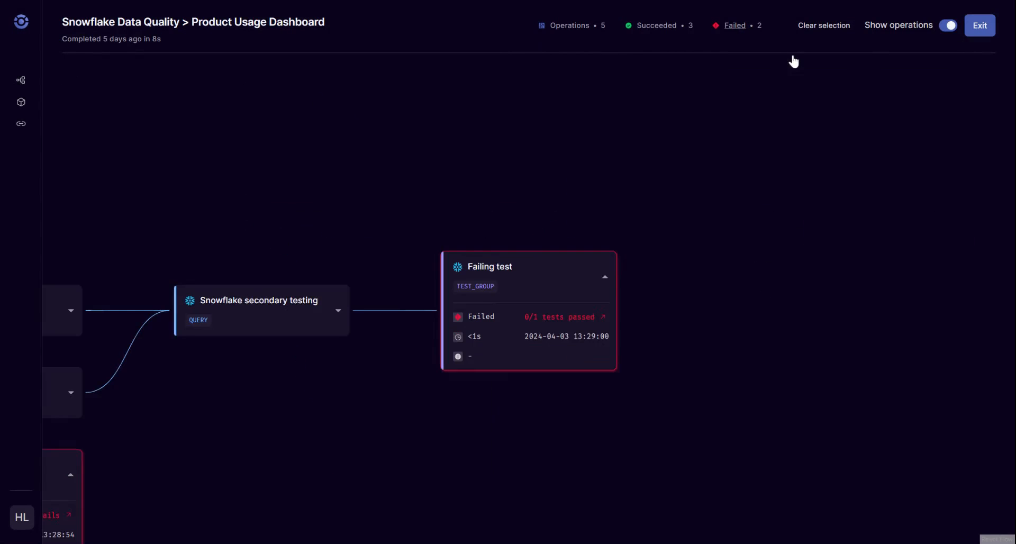
pyautogui.click(581, 319)
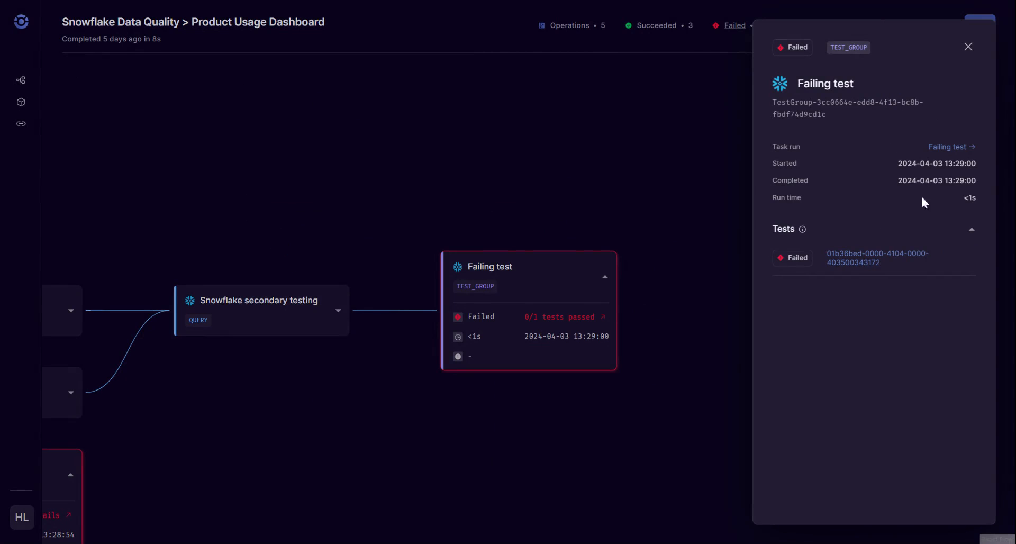
pyautogui.click(863, 253)
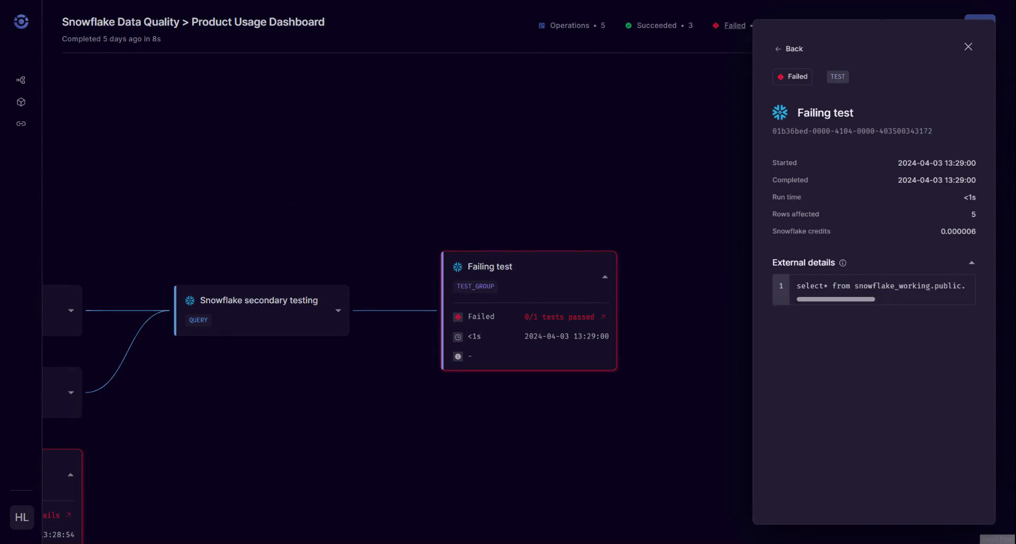
pyautogui.click(968, 49)
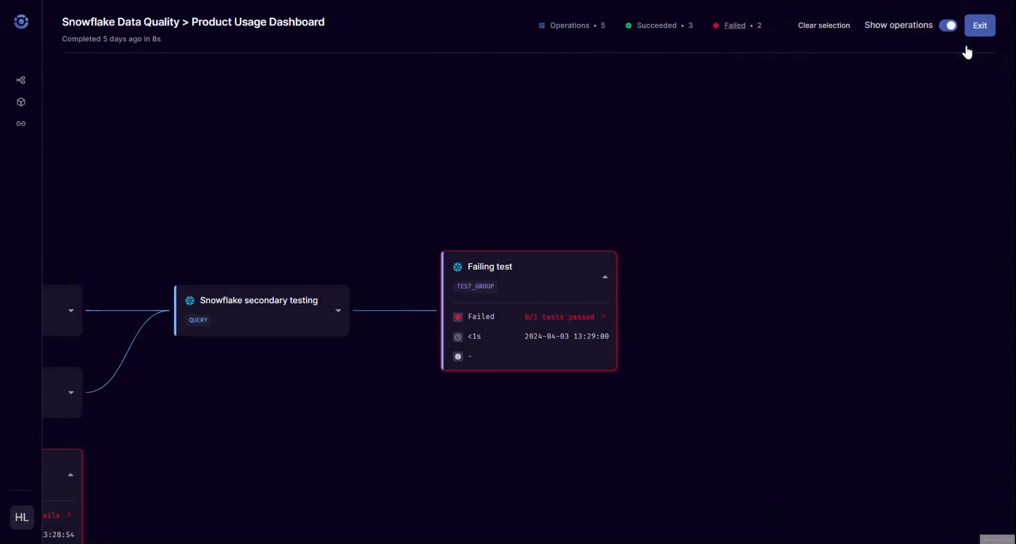
pyautogui.click(979, 29)
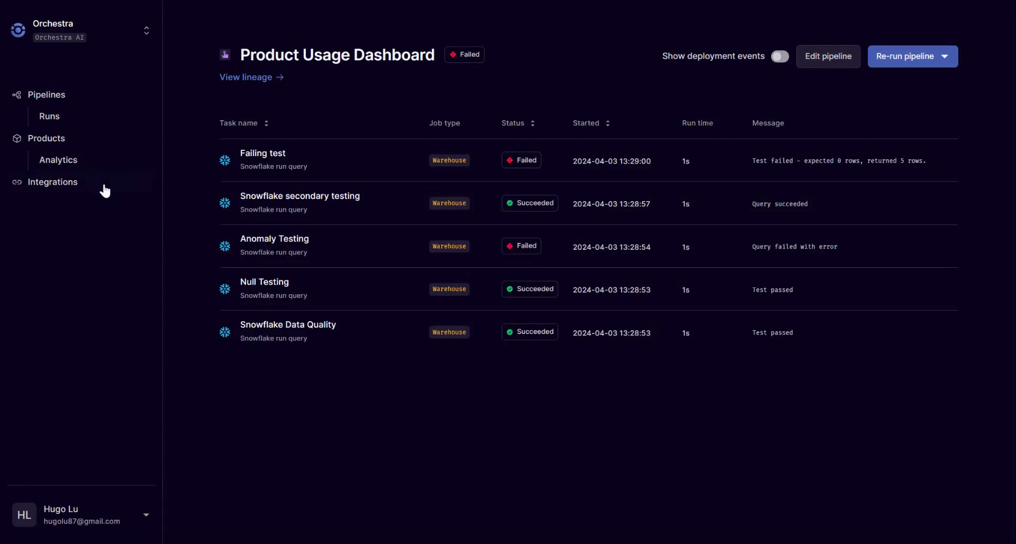
# Add the Ingest data for Product Usage pipeline to the Snowflake Data Quality product and save the update.
pyautogui.click(85, 141)
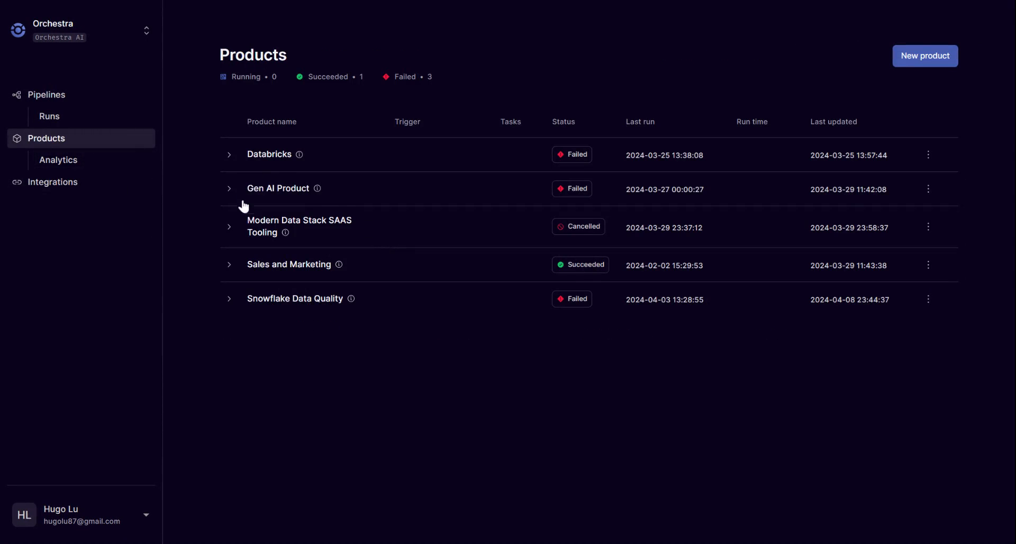
pyautogui.click(239, 307)
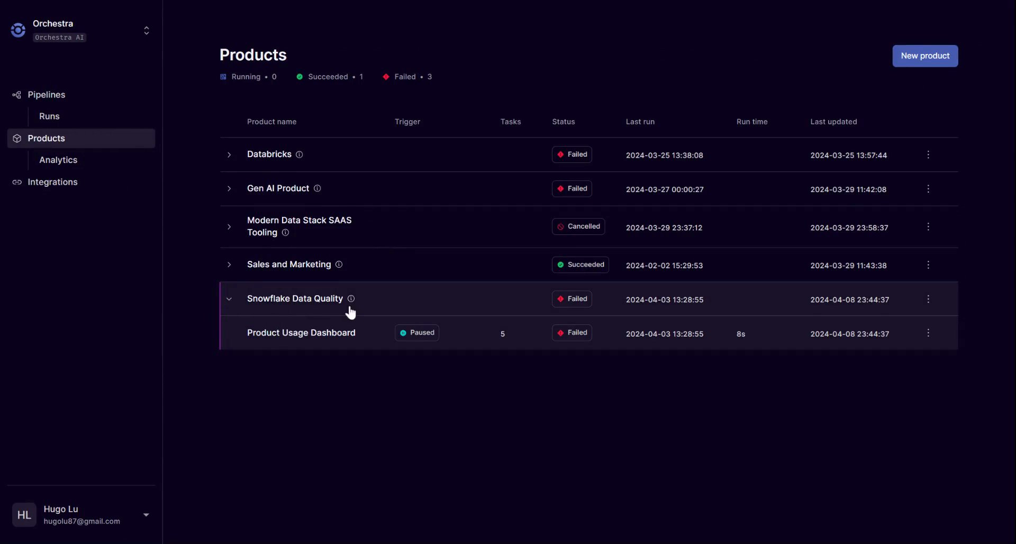
pyautogui.click(928, 300)
pyautogui.click(887, 325)
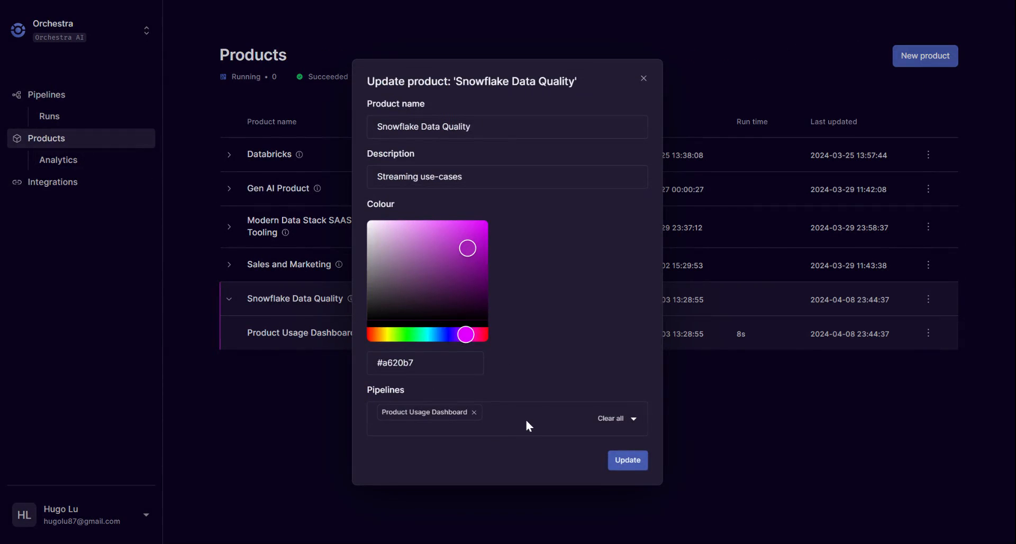
pyautogui.click(526, 422)
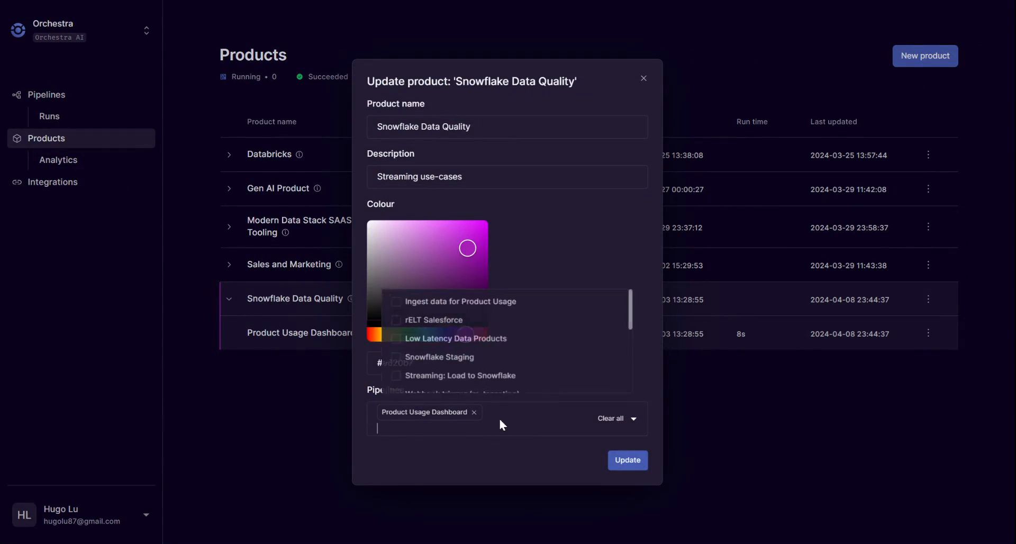
pyautogui.click(468, 307)
pyautogui.scroll(-5, 456, 352)
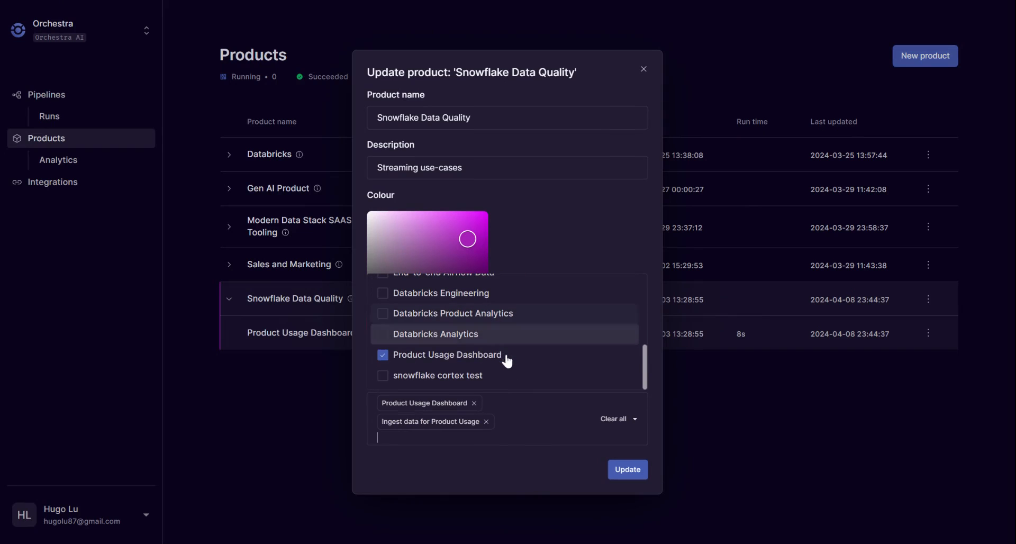
pyautogui.click(476, 377)
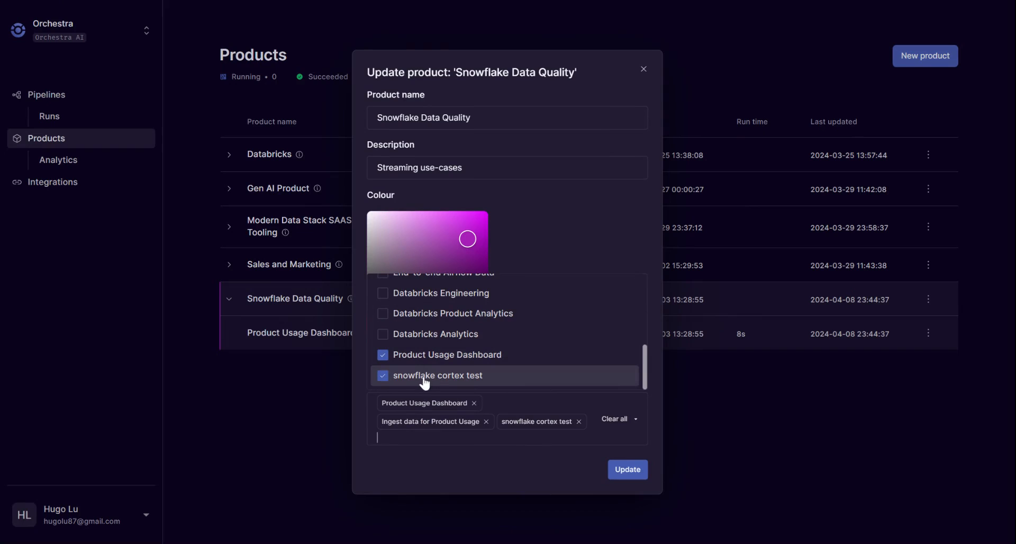
pyautogui.click(401, 377)
pyautogui.click(621, 474)
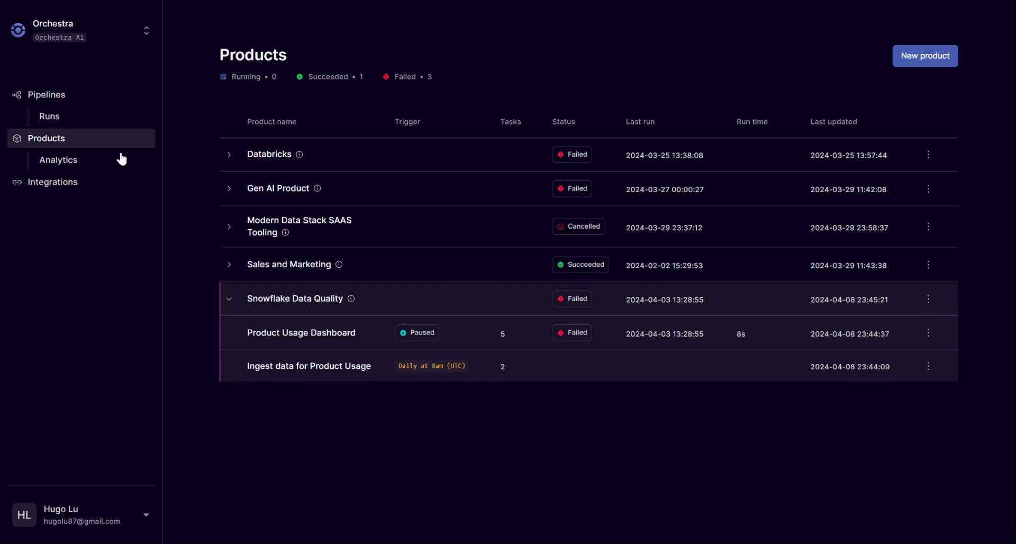
# Open the product analytics and filter them to Snowflake Data Quality over the last 30 days.
pyautogui.click(93, 159)
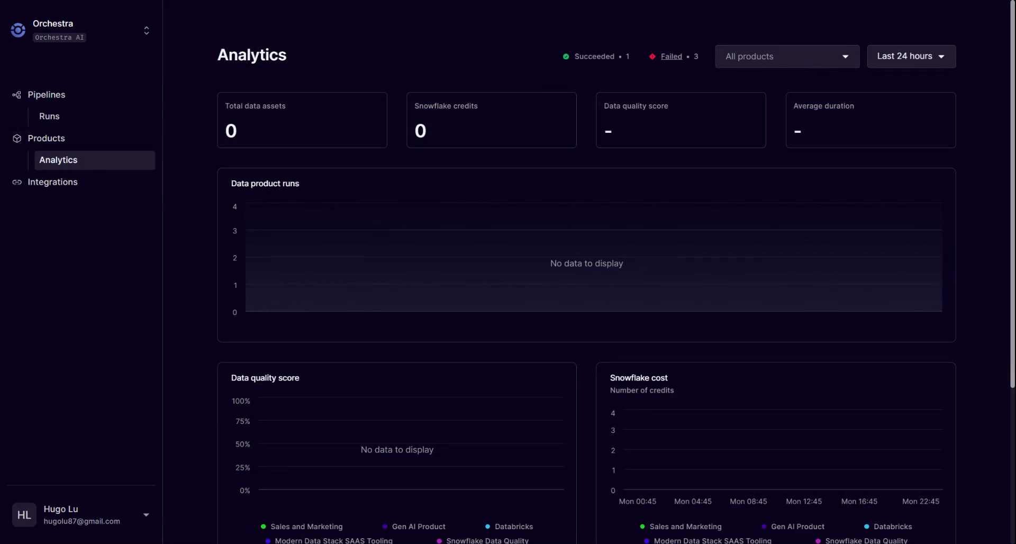
pyautogui.click(788, 56)
pyautogui.click(911, 57)
pyautogui.click(919, 140)
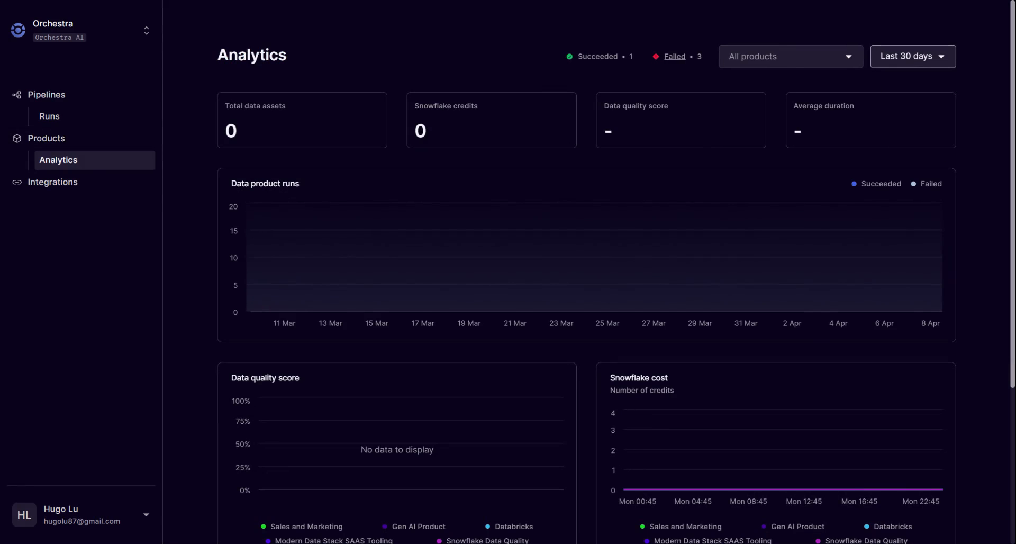
pyautogui.click(787, 56)
pyautogui.click(804, 177)
pyautogui.click(962, 101)
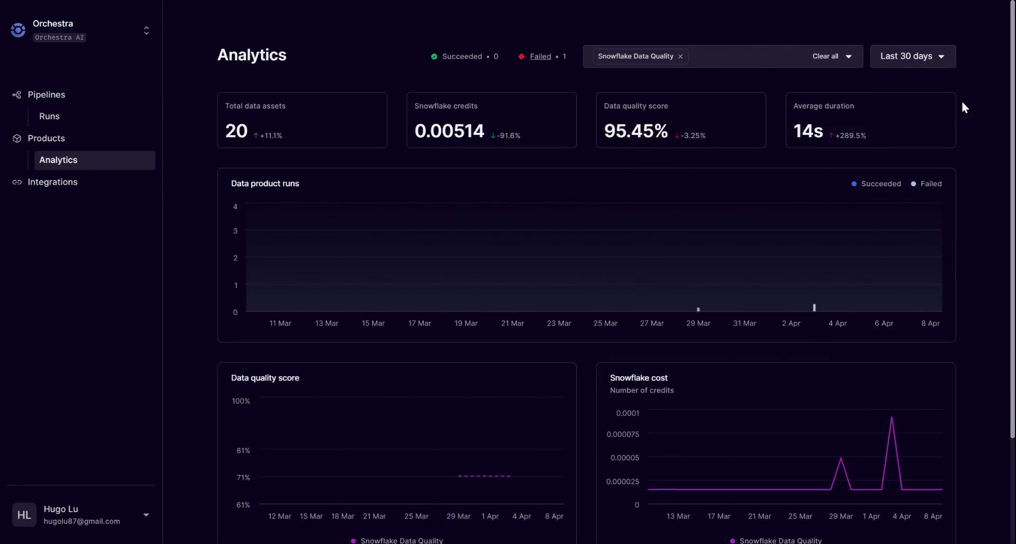
# Inspect the data points in the data product runs, data quality score and Snowflake cost charts.
pyautogui.moveTo(695, 297)
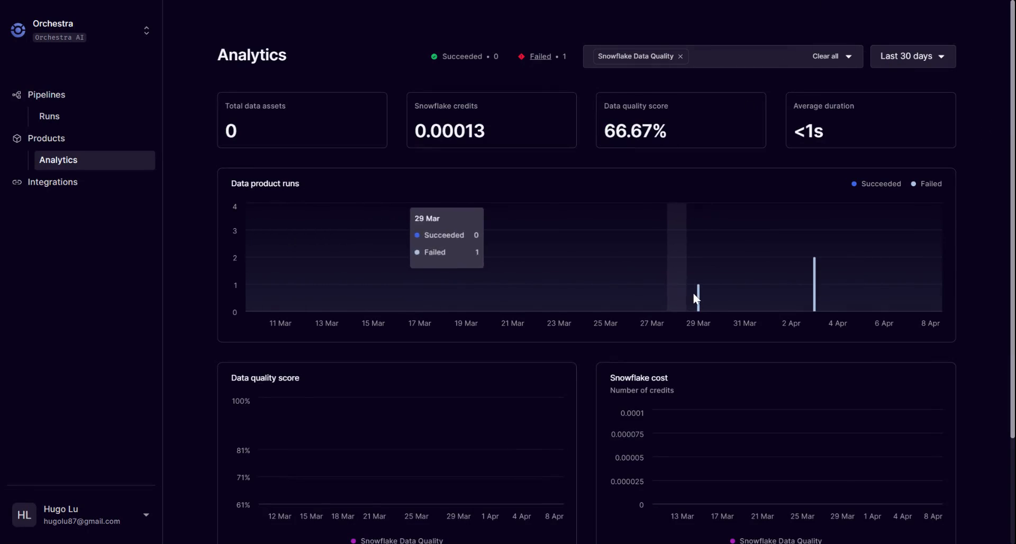
pyautogui.scroll(-3, 859, 304)
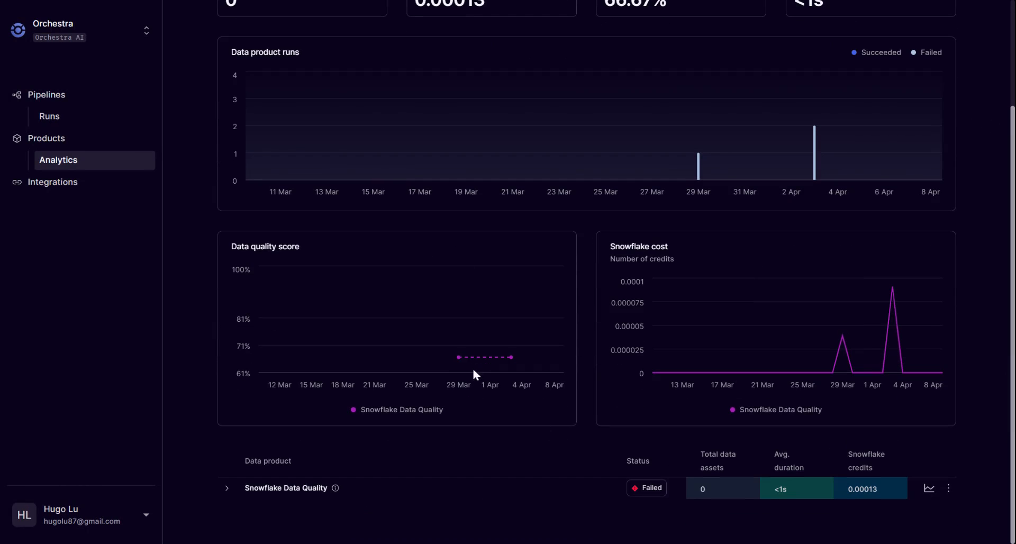
pyautogui.moveTo(511, 364)
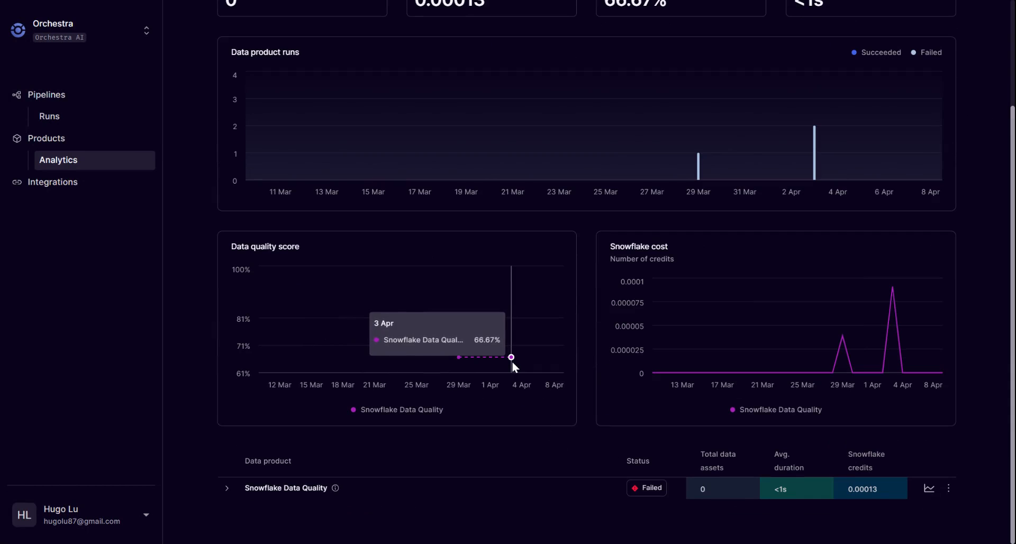
pyautogui.moveTo(845, 345)
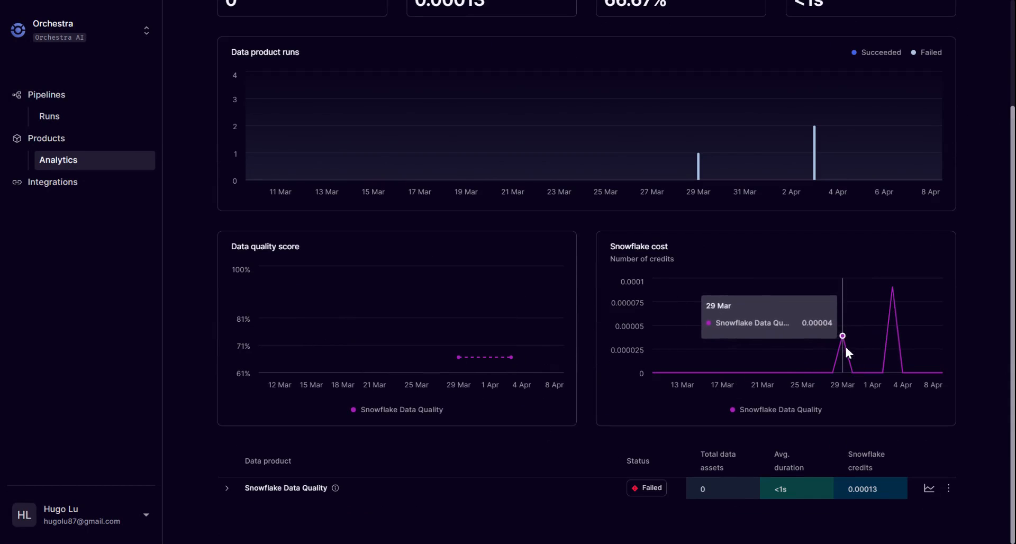
# Review the Snowflake Data Quality product's detailed analytics, including its failures chart and second page of operations, and return to the pipelines list.
pyautogui.click(927, 487)
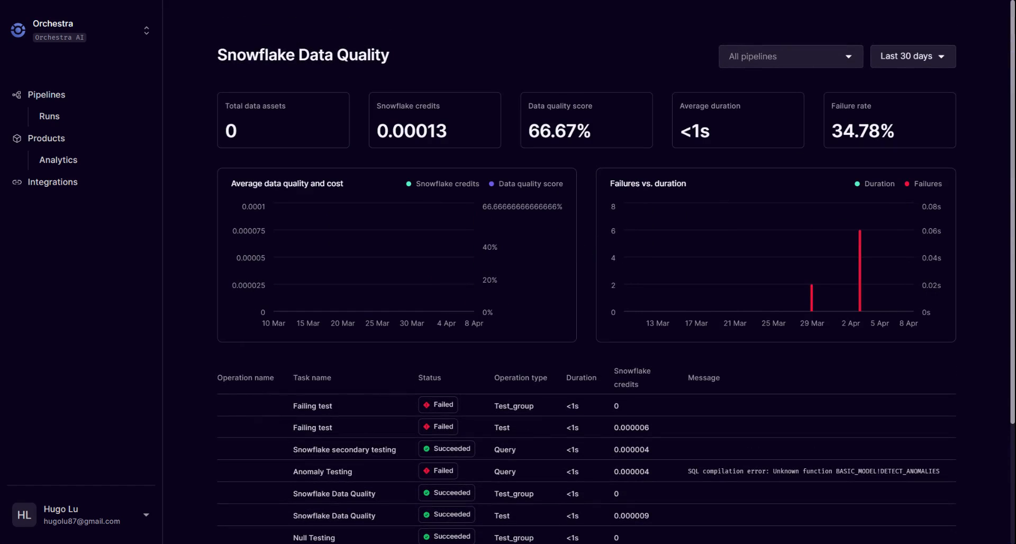
pyautogui.click(806, 57)
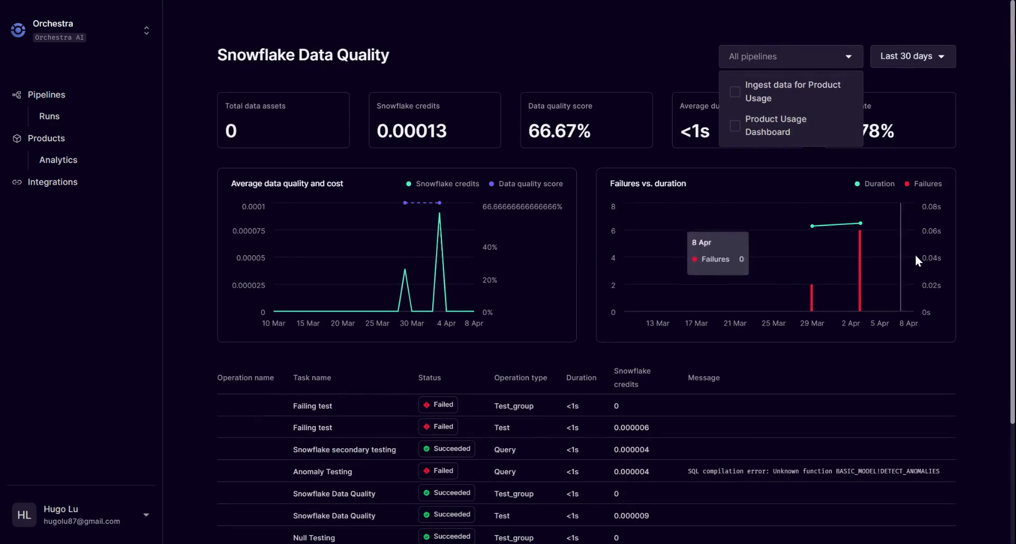
pyautogui.click(918, 233)
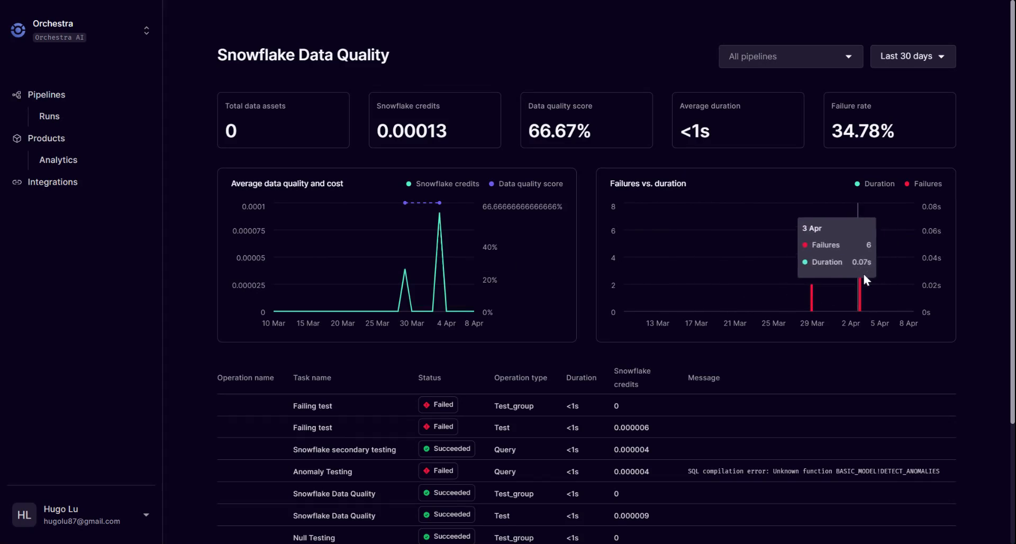
pyautogui.scroll(-3, 792, 325)
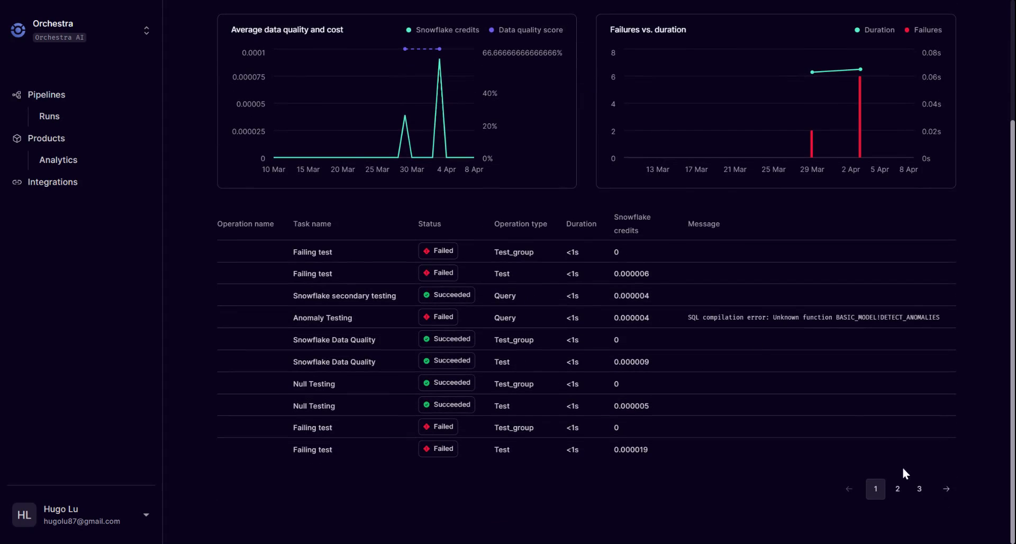
pyautogui.click(898, 489)
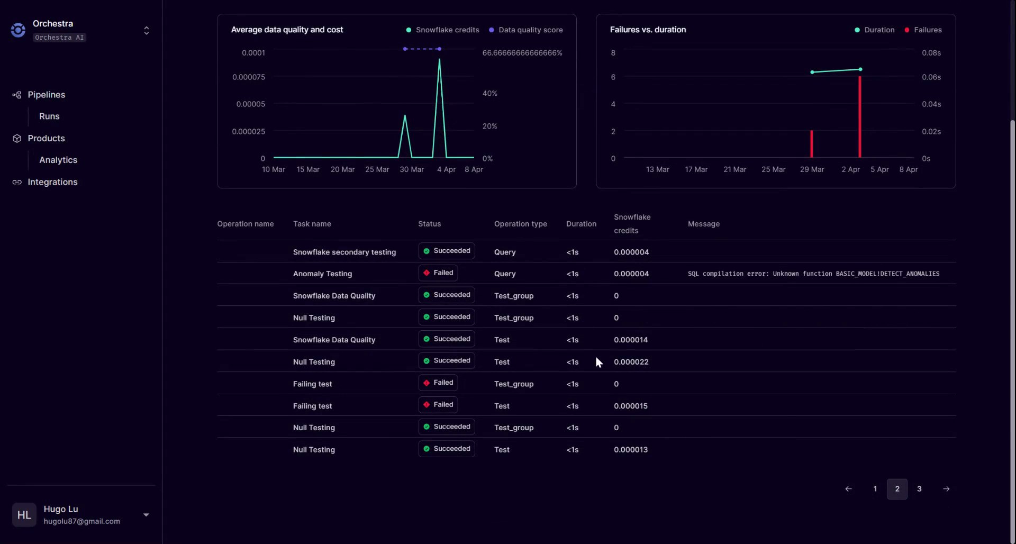
pyautogui.scroll(3, 608, 360)
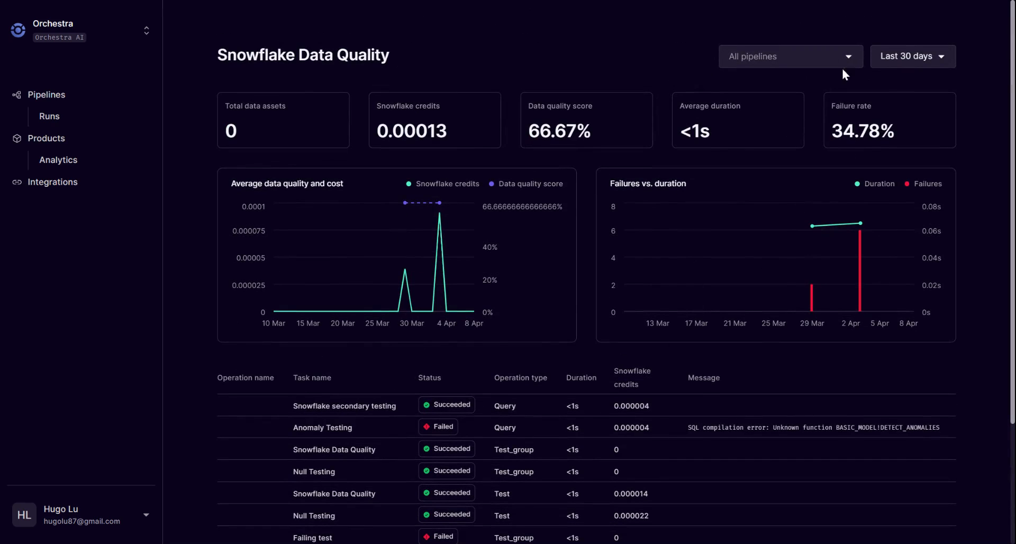
pyautogui.click(69, 97)
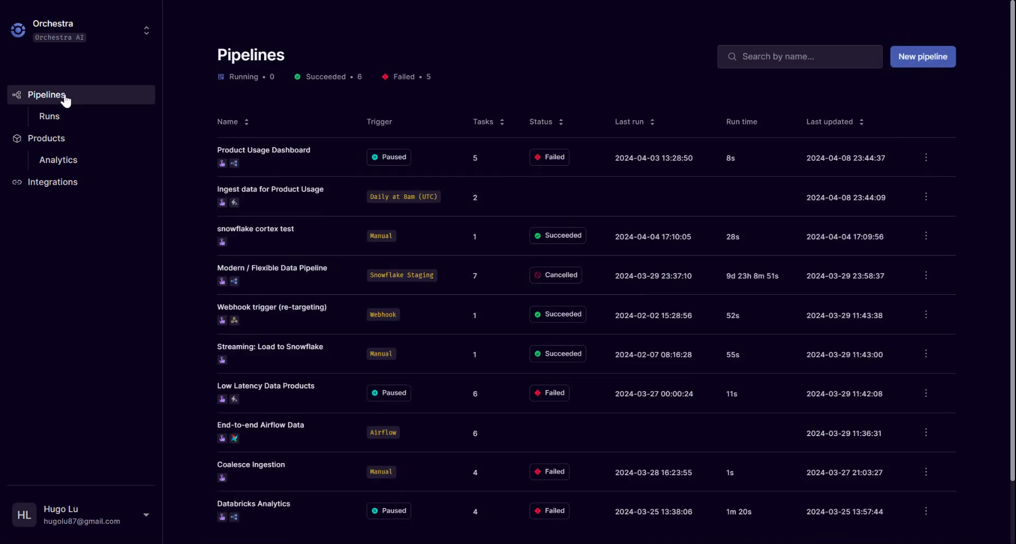